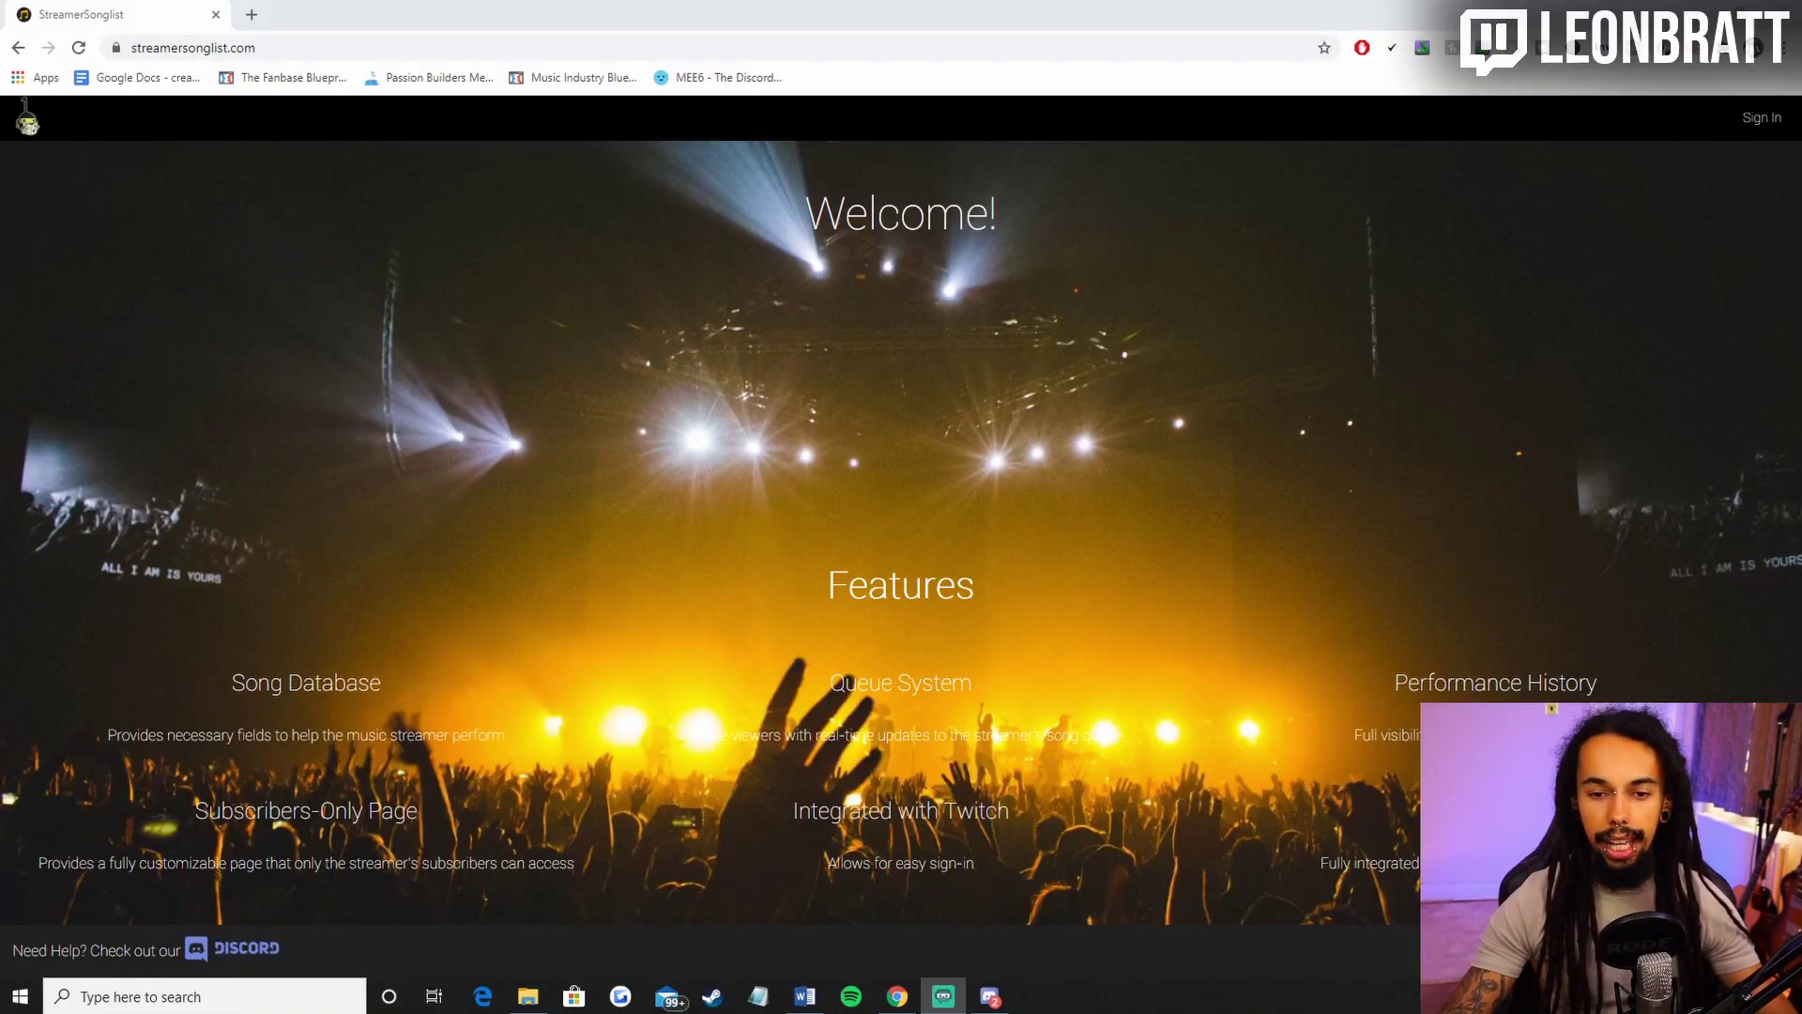
Sign in to StreamerSonglist through Twitch authorisation and open the username menu.
{"action": "left_click", "coordinate": [134, 53]}
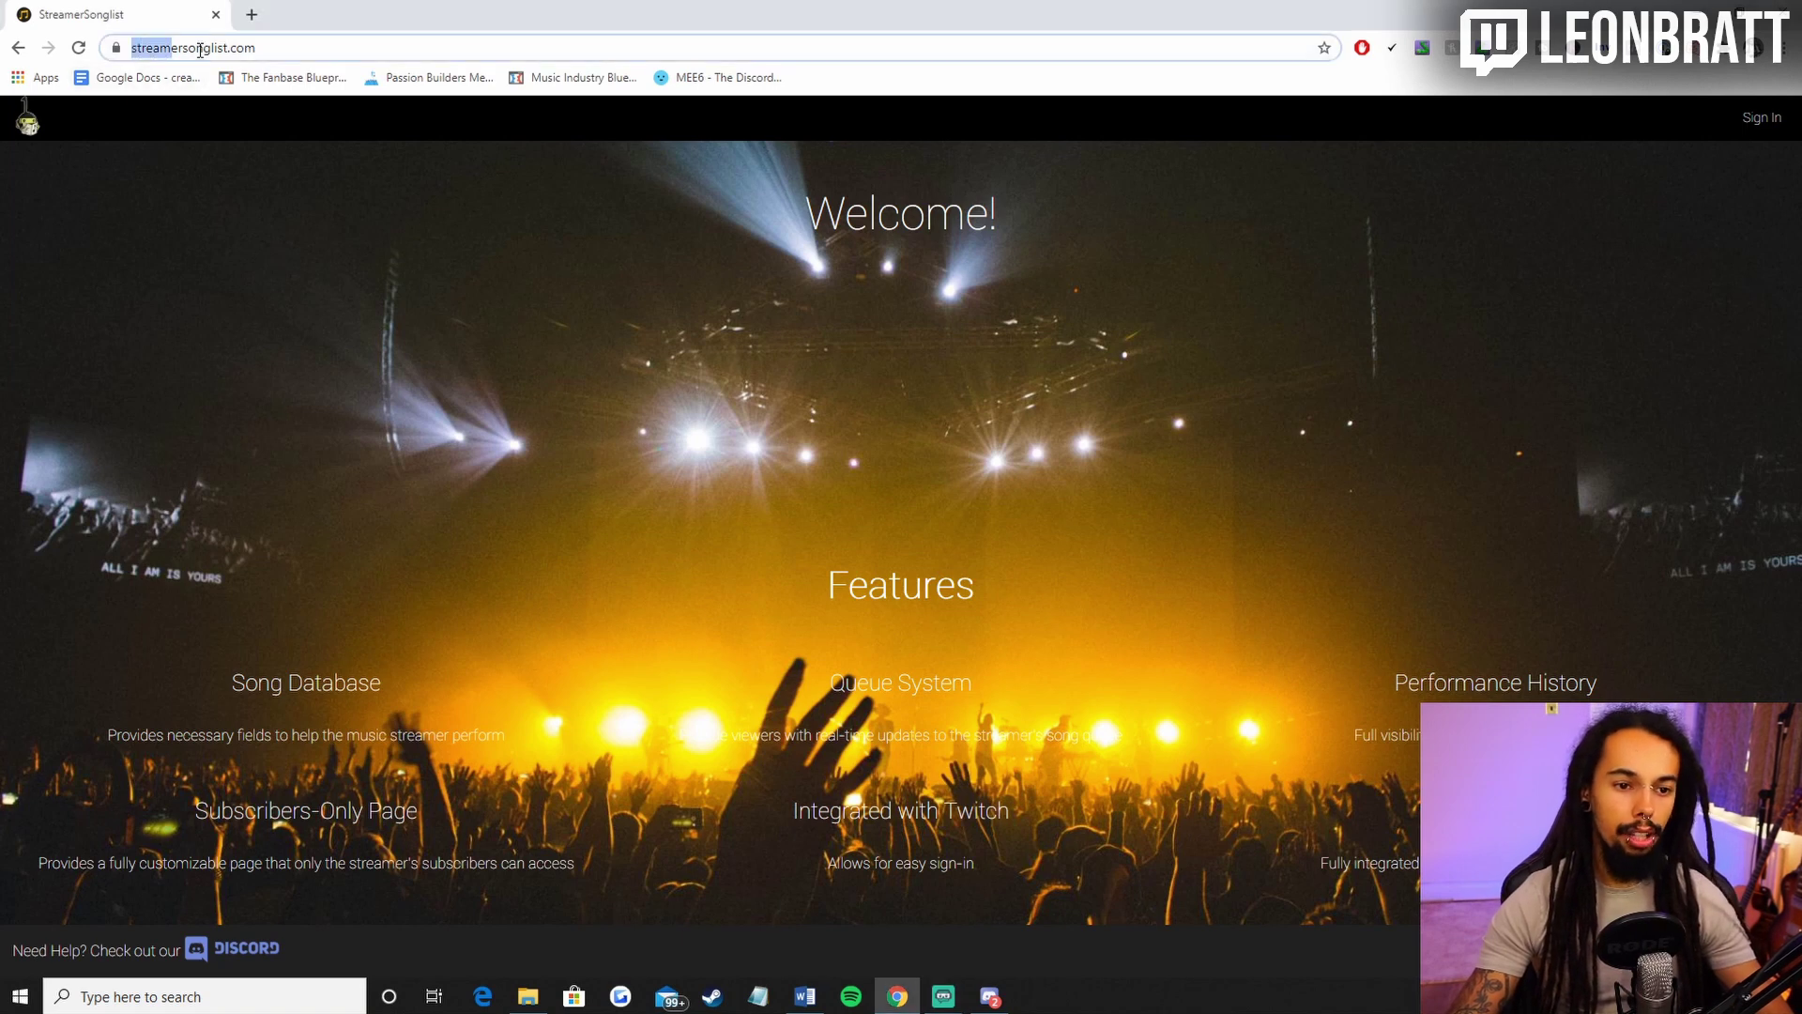
{"action": "left_click", "coordinate": [335, 49]}
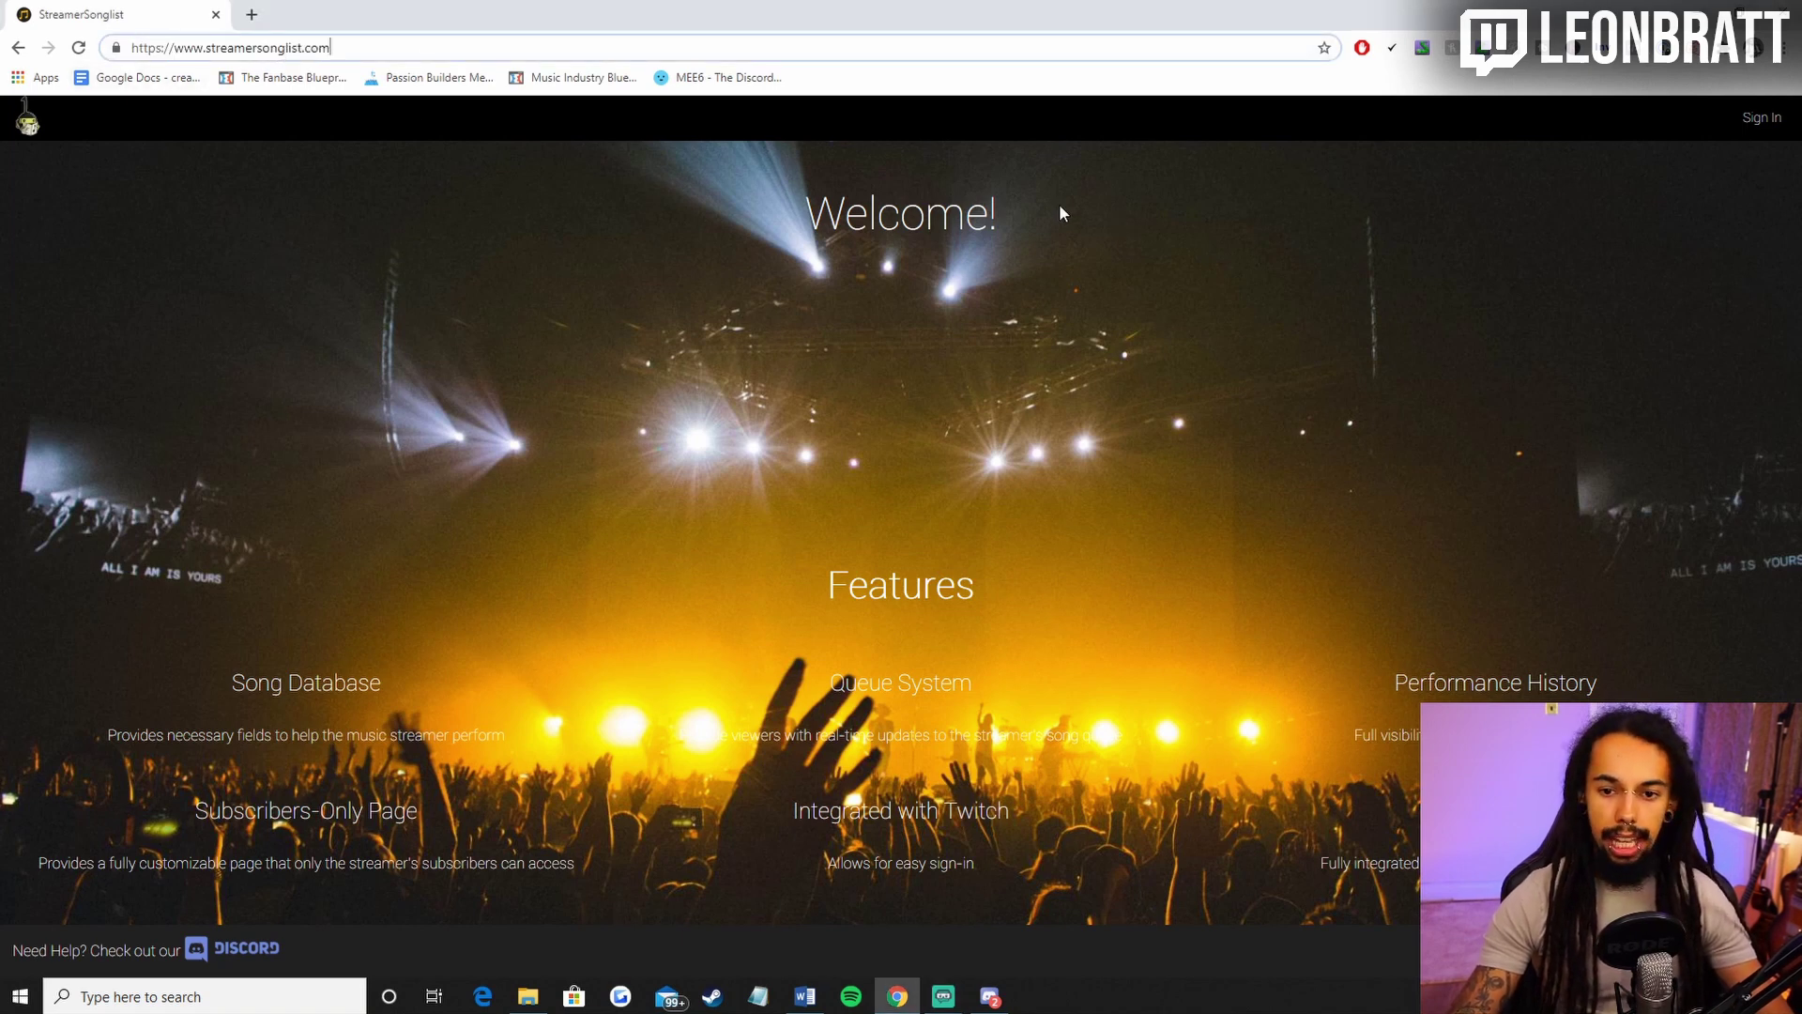
{"action": "left_click", "coordinate": [1758, 122]}
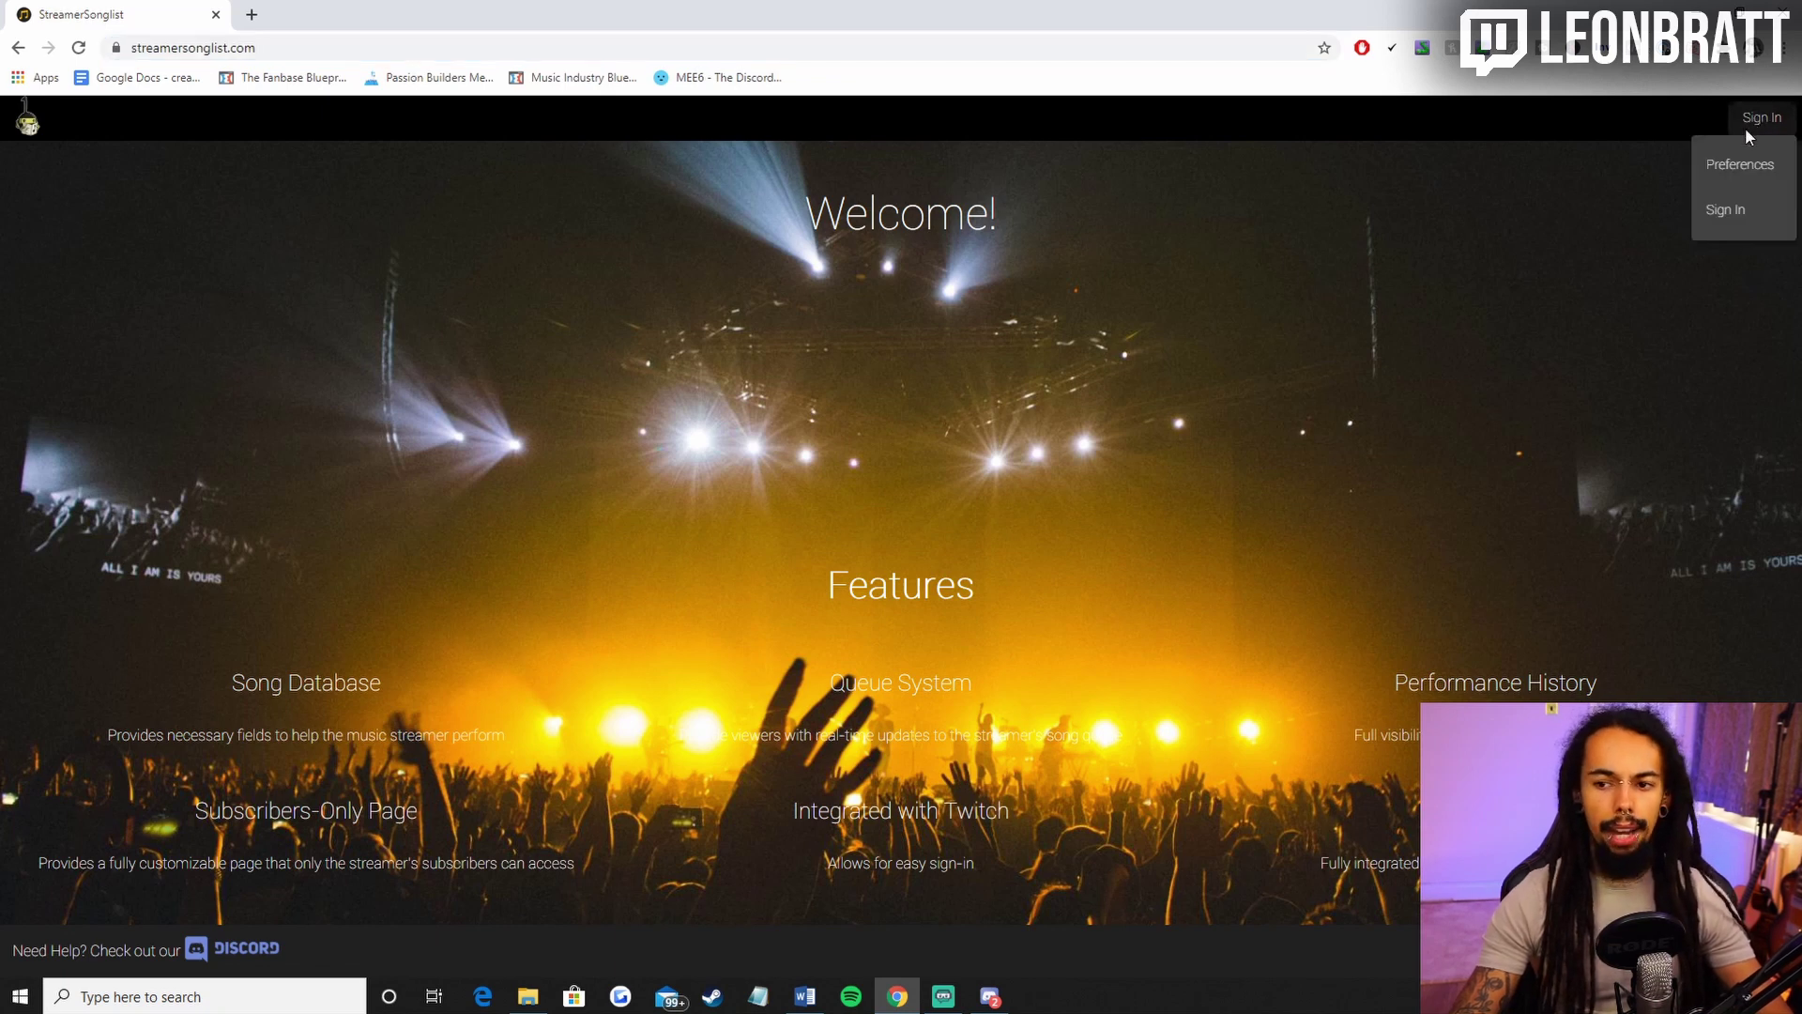
{"action": "left_click", "coordinate": [1723, 210]}
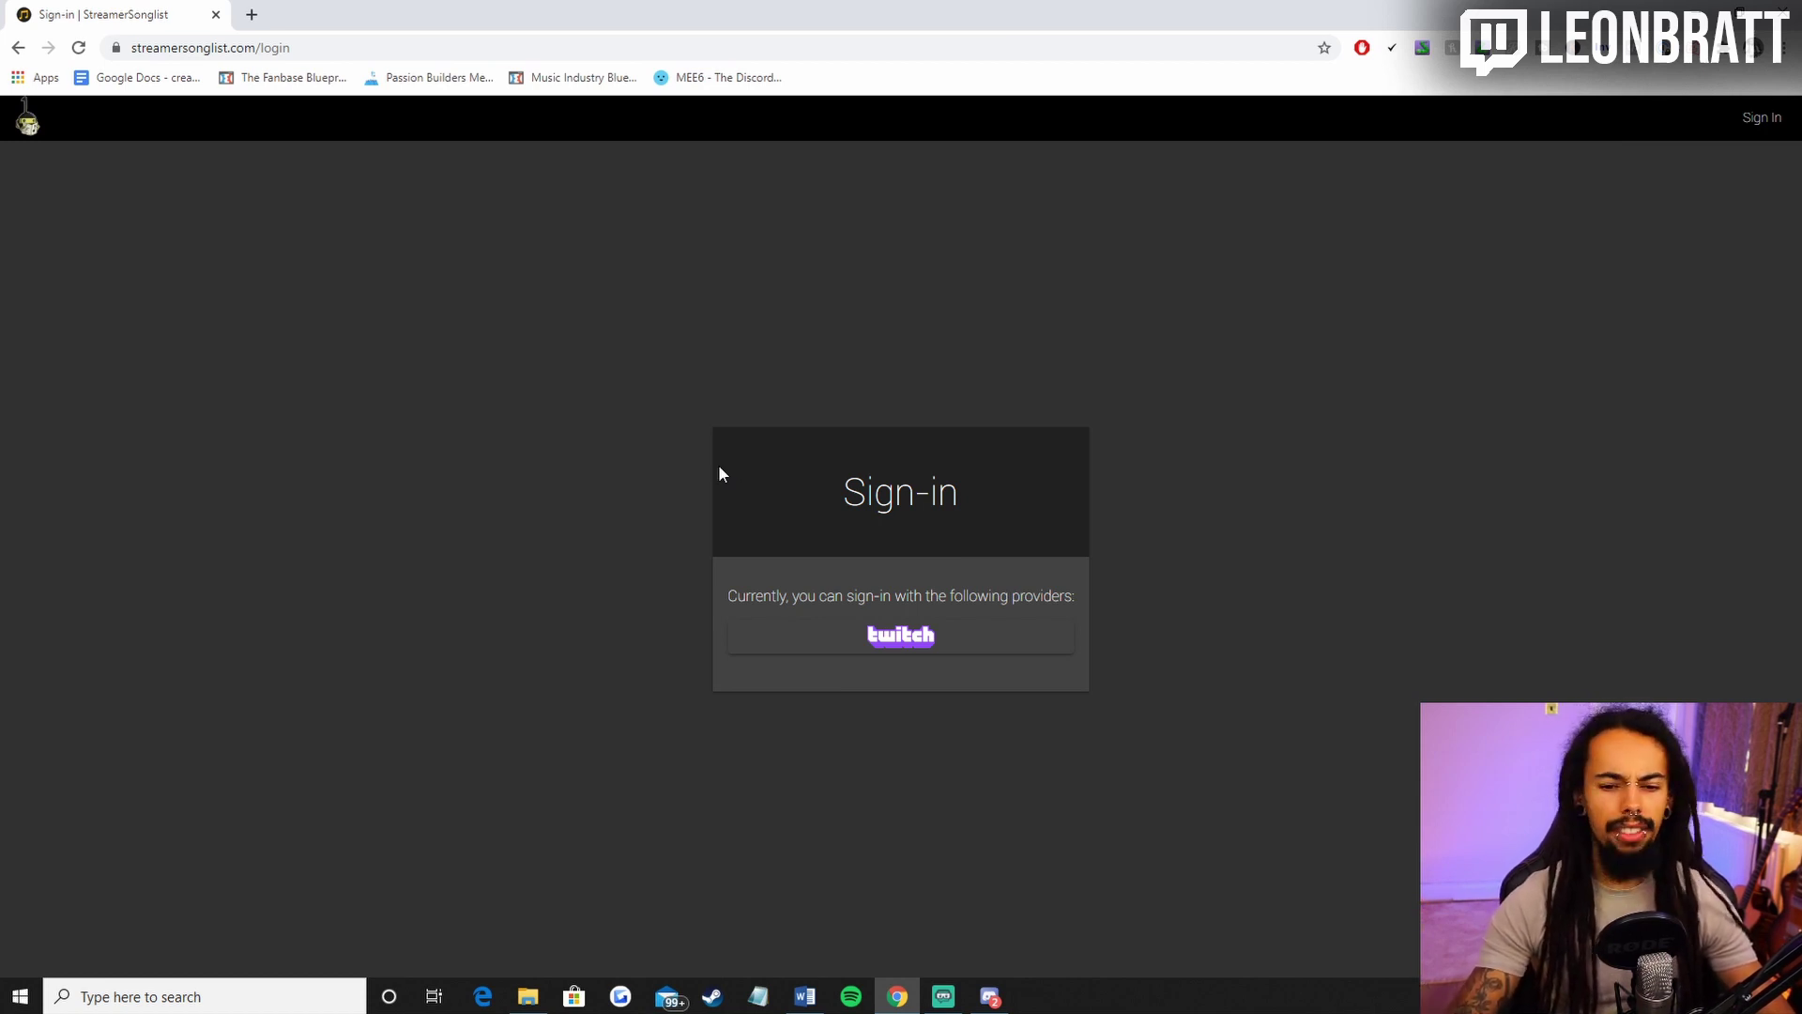
{"action": "left_click", "coordinate": [778, 624]}
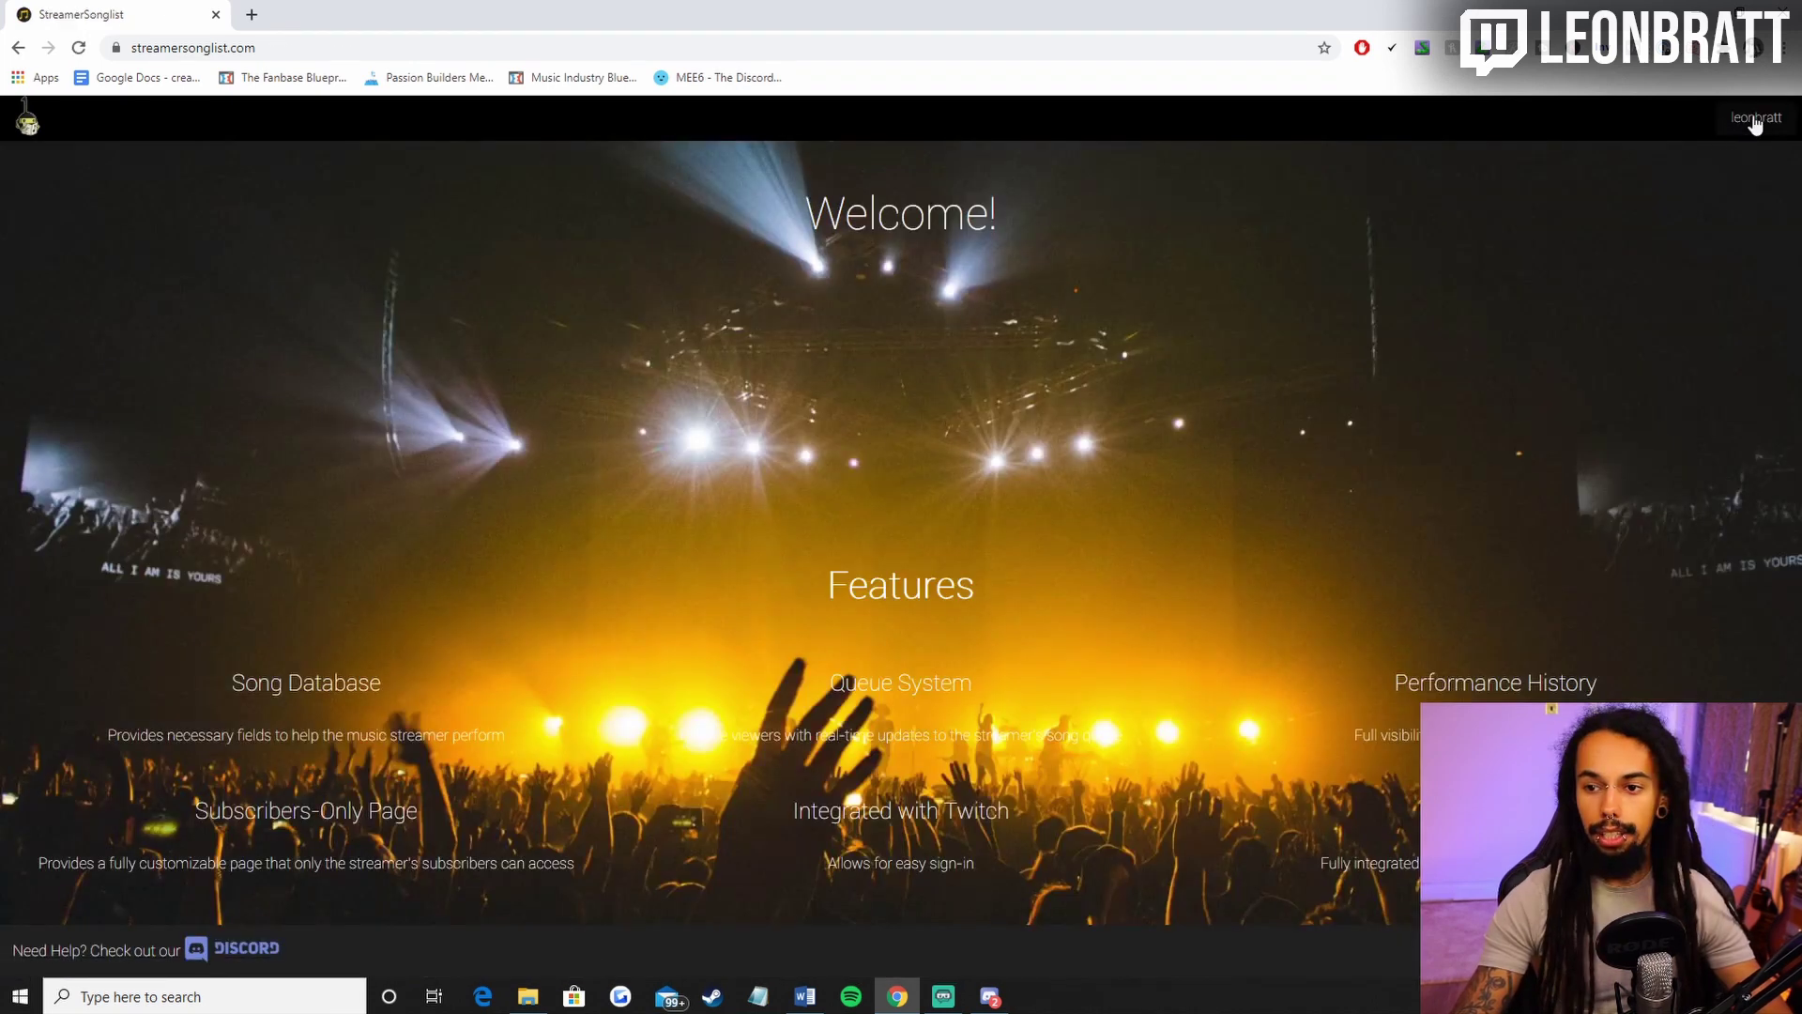
{"action": "left_click", "coordinate": [1754, 123]}
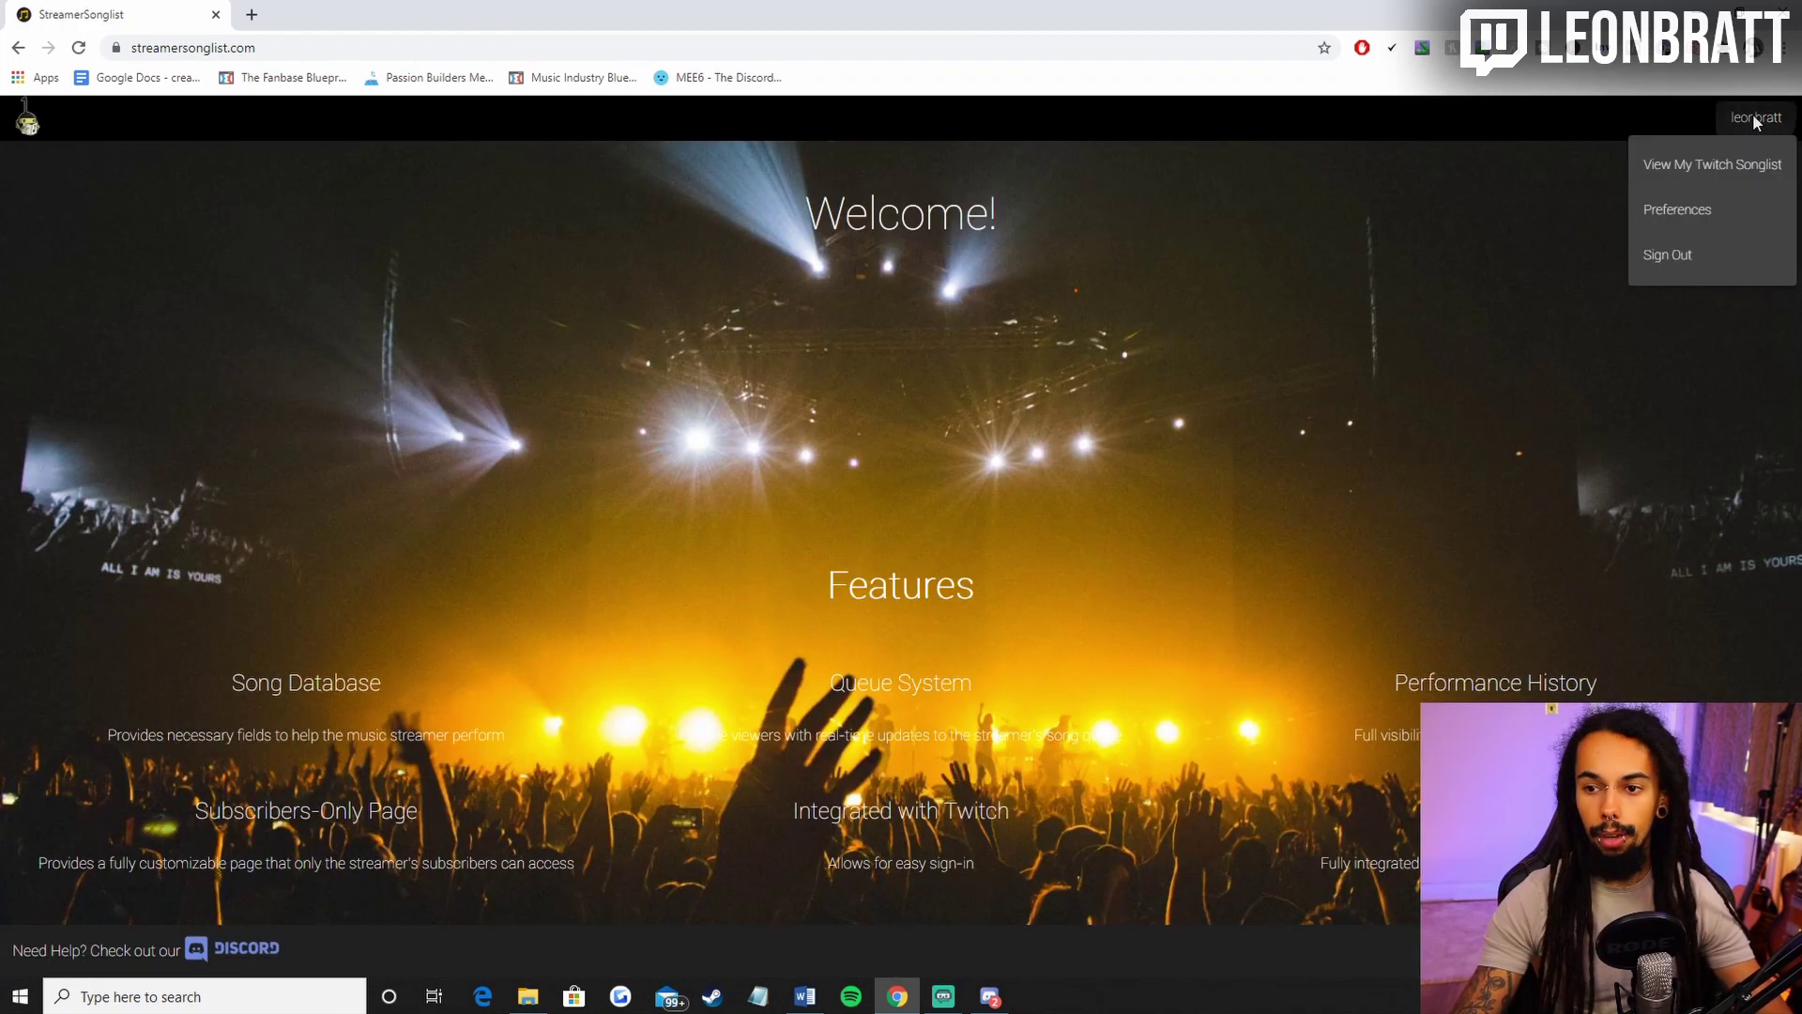
Open your own Twitch songlist and show its Songs table of 164 songs.
{"action": "left_click", "coordinate": [1706, 169]}
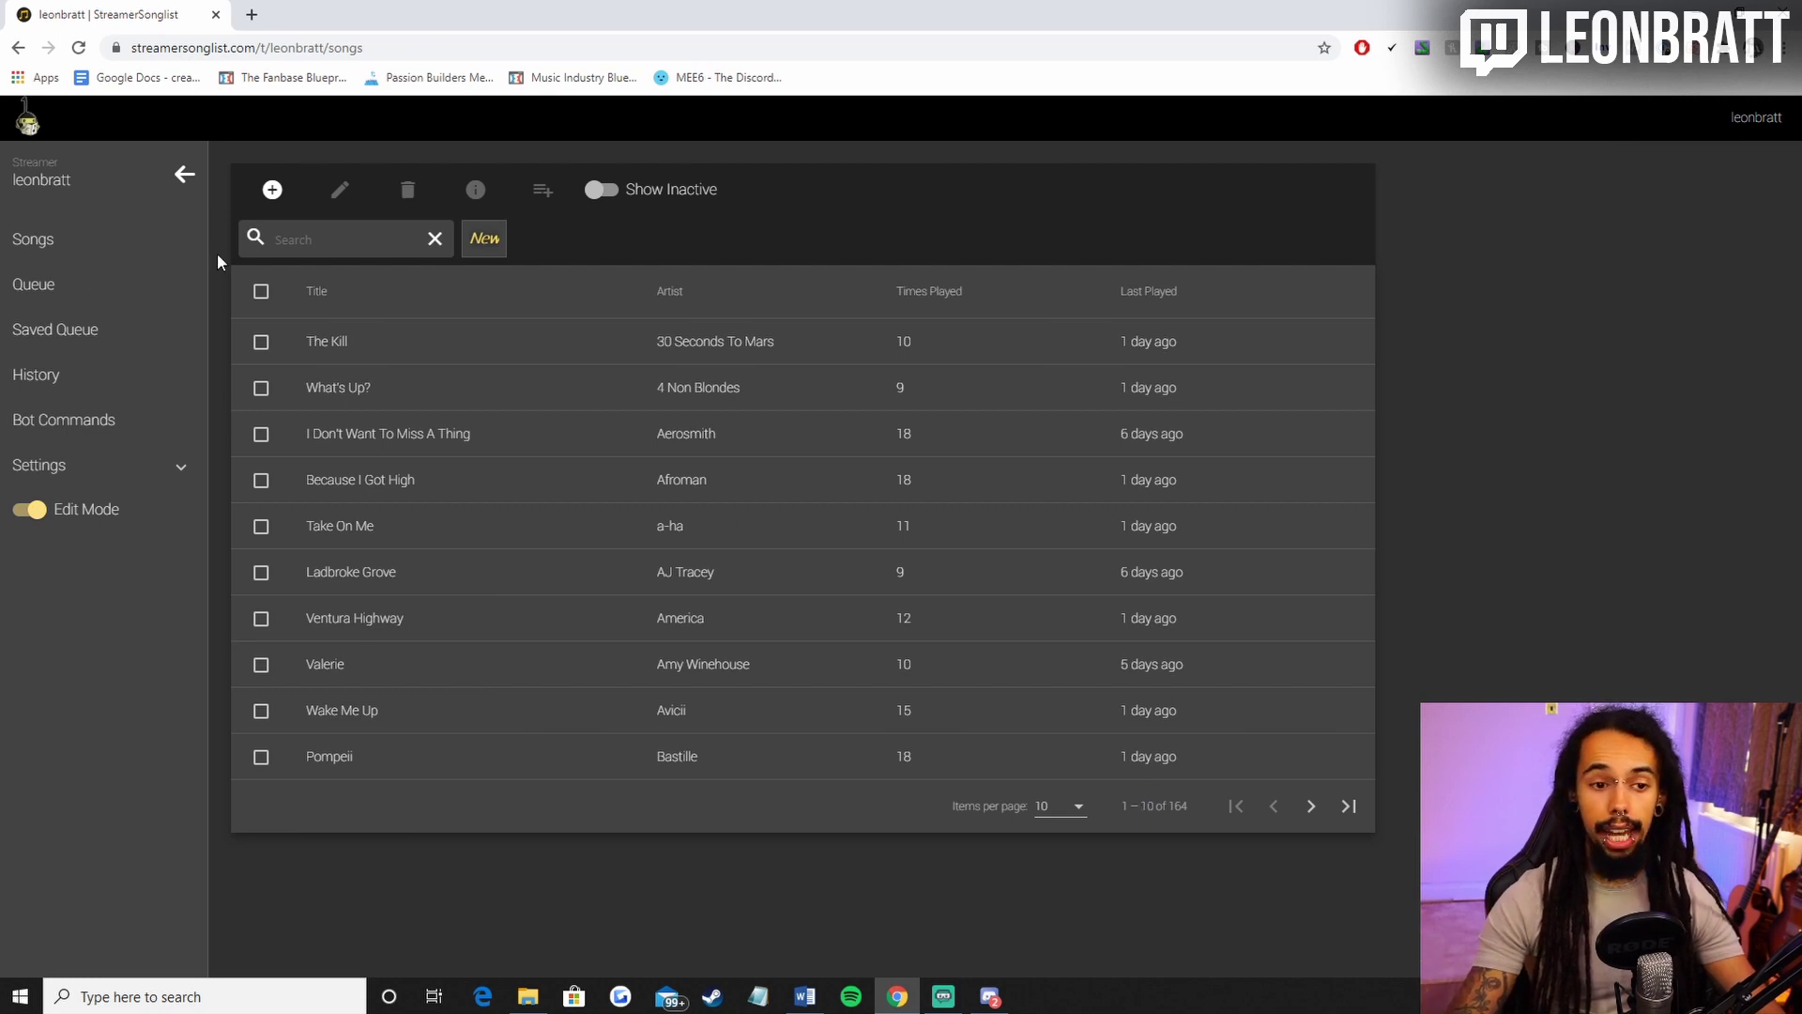
{"action": "left_click", "coordinate": [42, 244]}
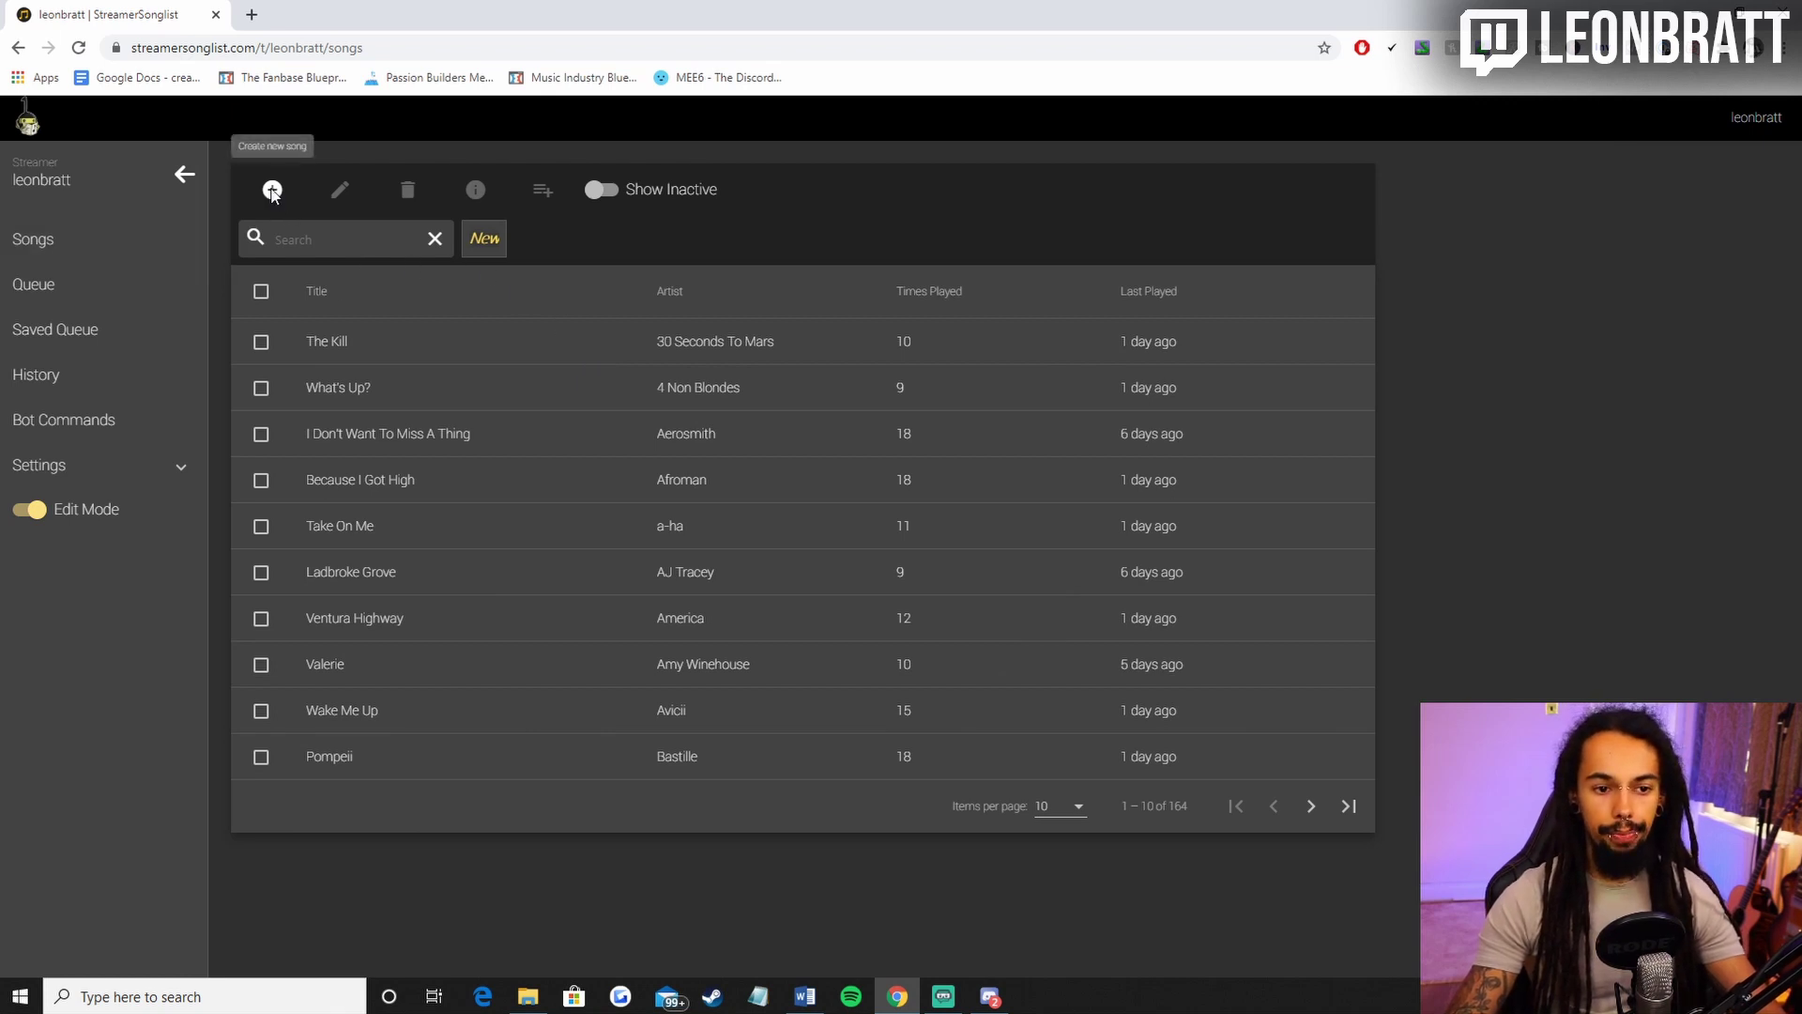
{"action": "left_click", "coordinate": [272, 191]}
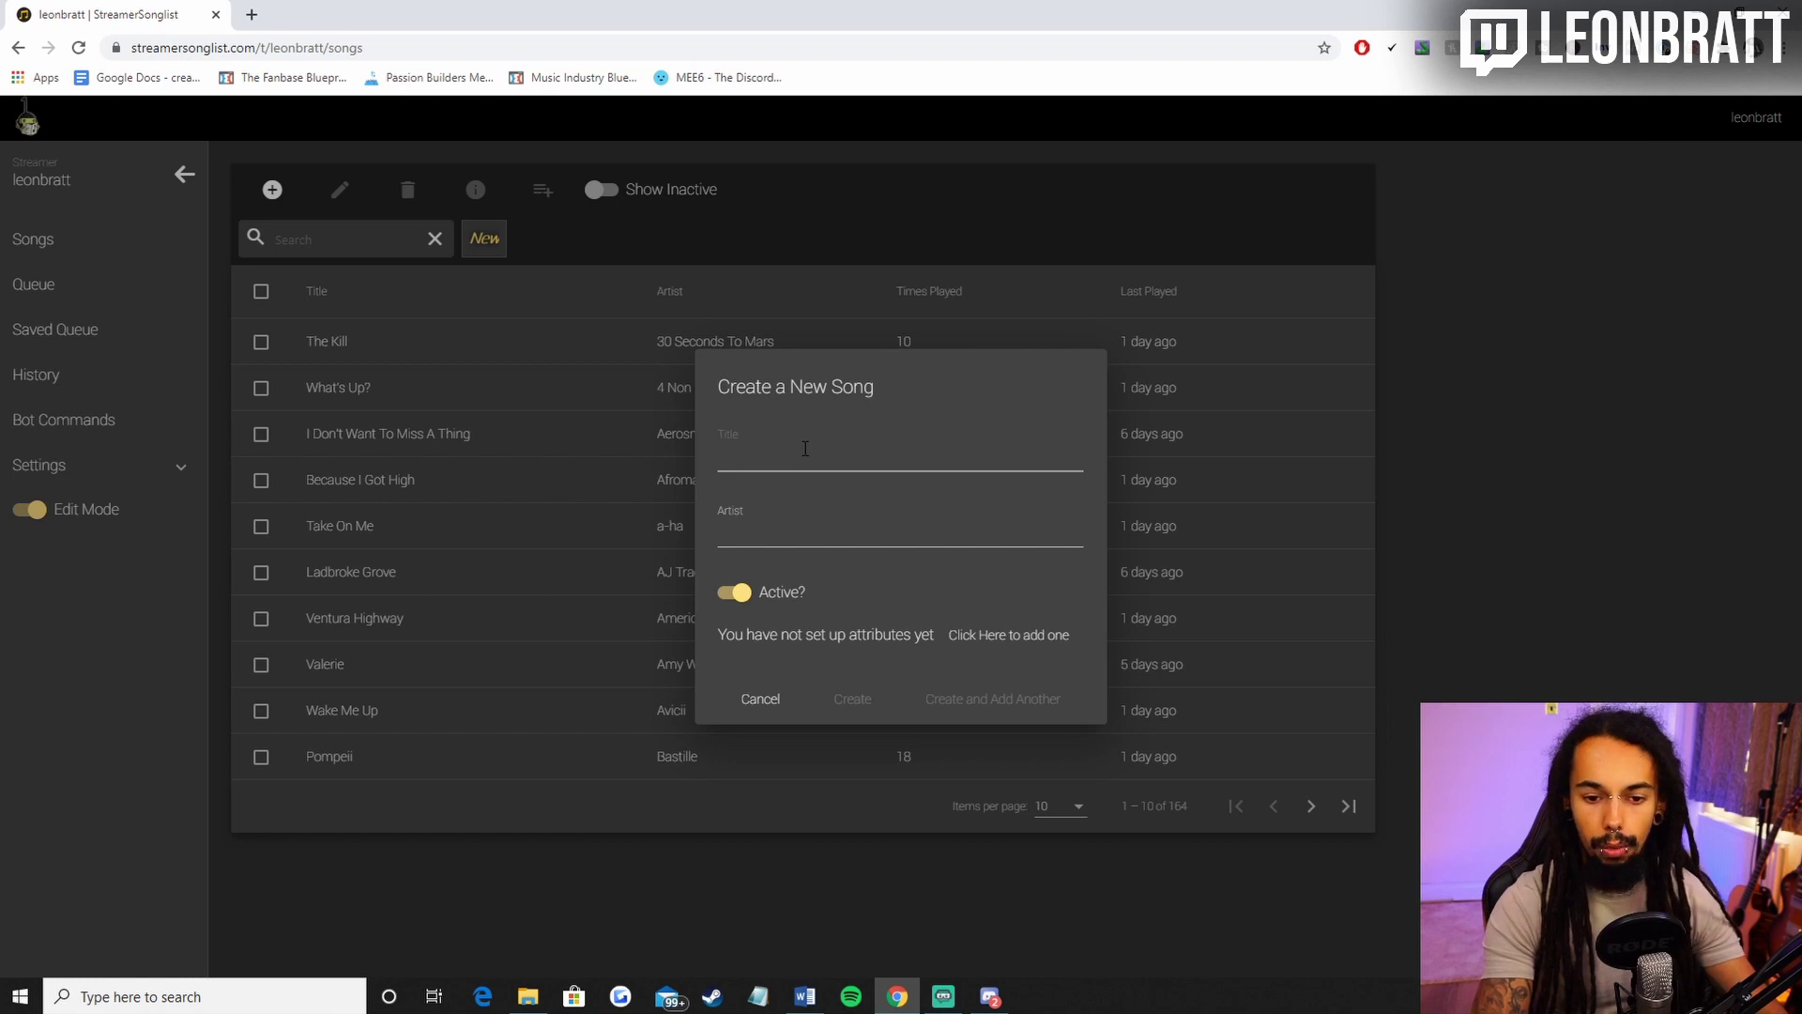
{"action": "type", "text": "The Kil"}
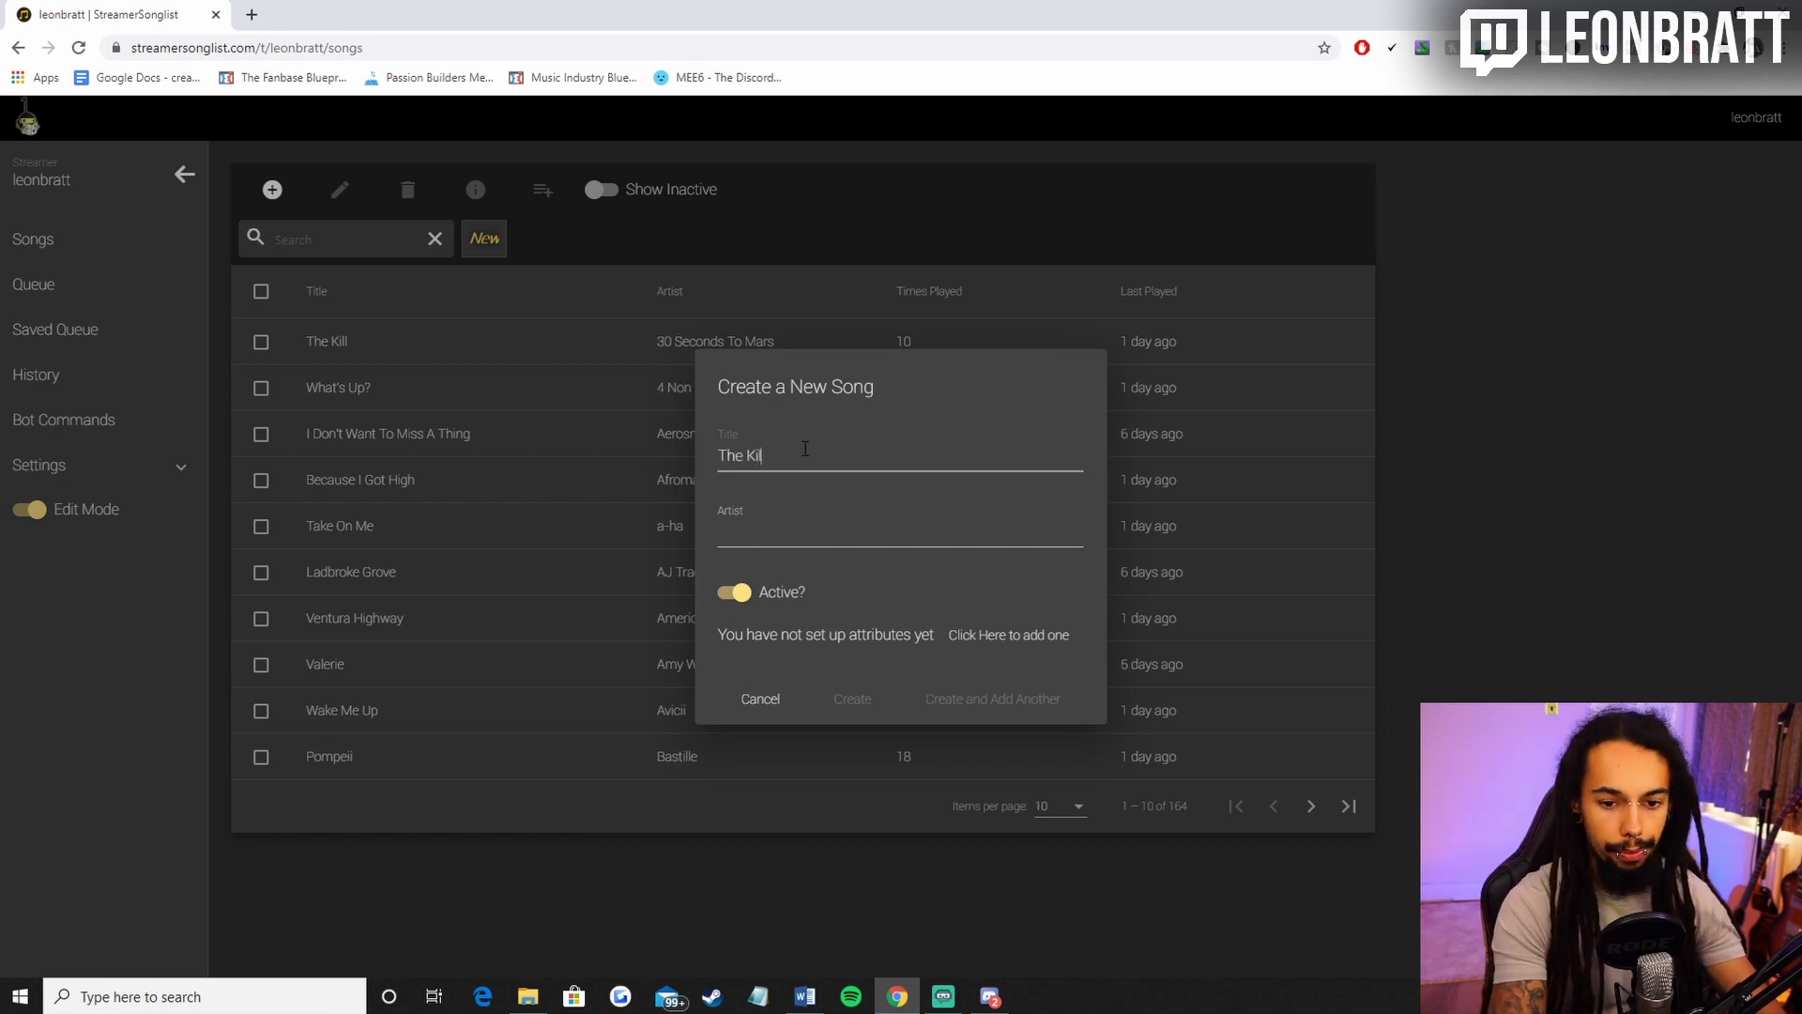
{"action": "type", "text": "l"}
{"action": "key", "text": "Tab"}
{"action": "type", "text": "30 S"}
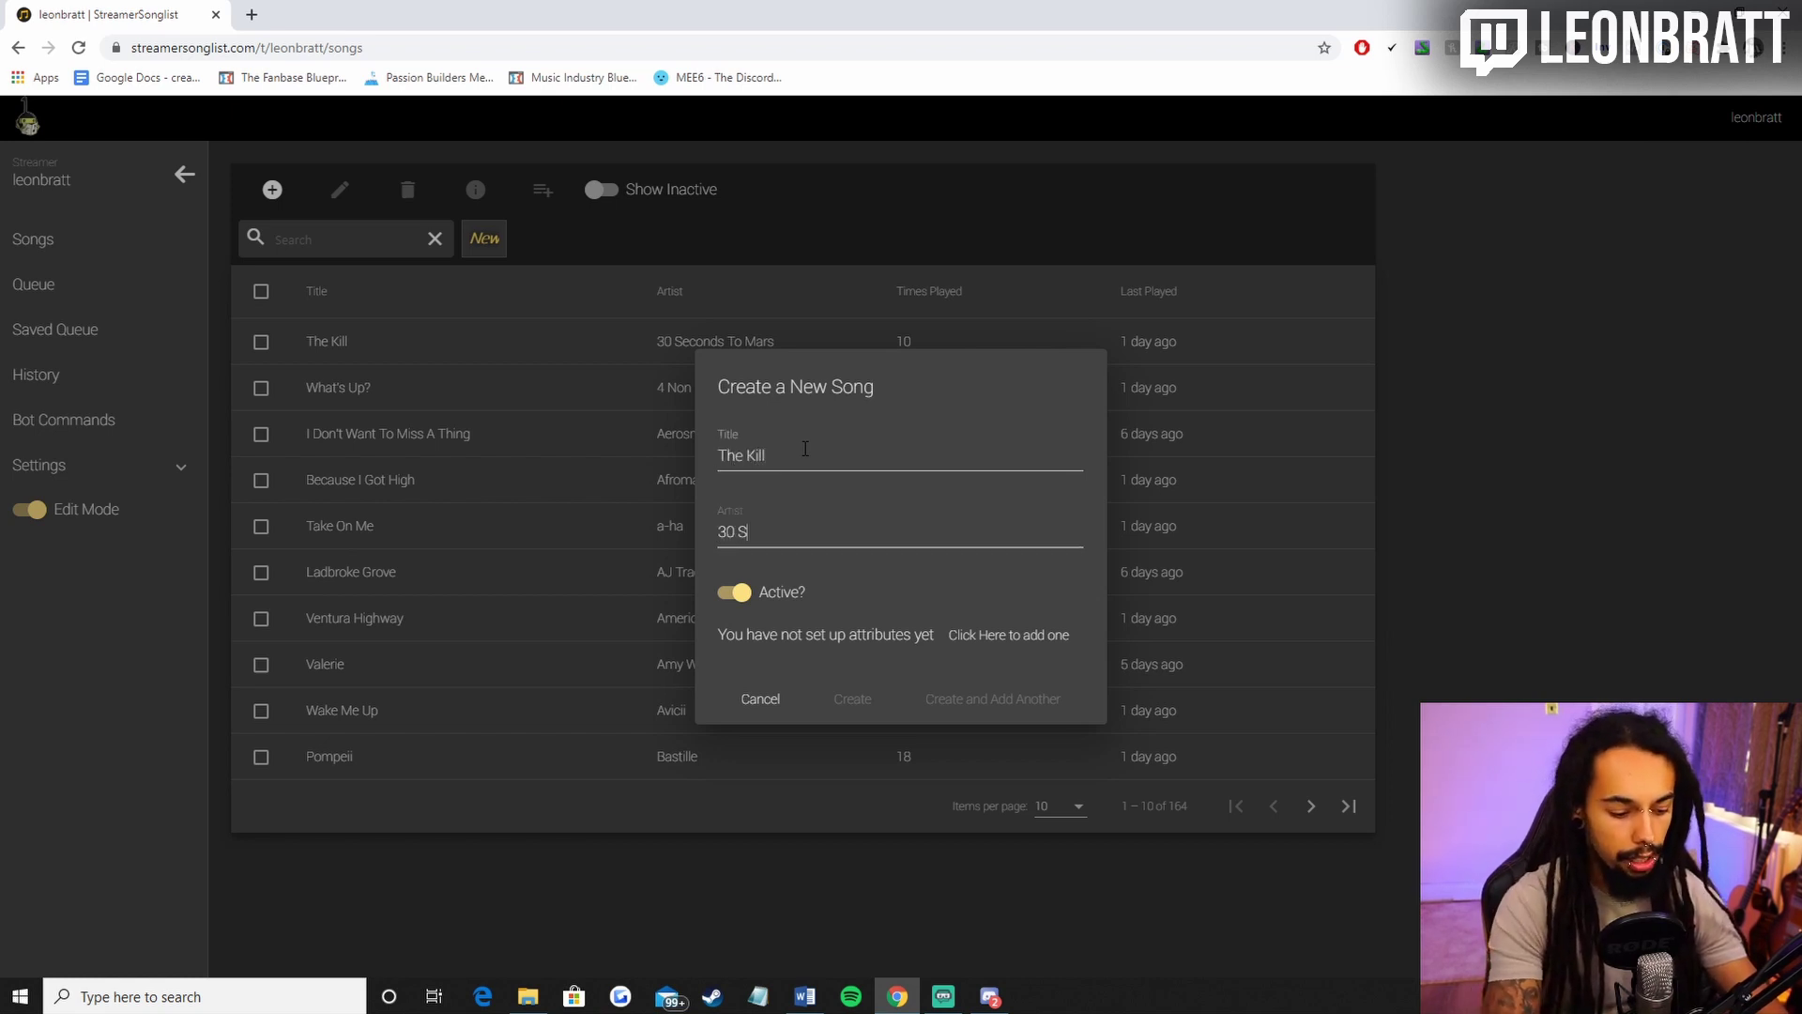
{"action": "type", "text": "econds To Mars"}
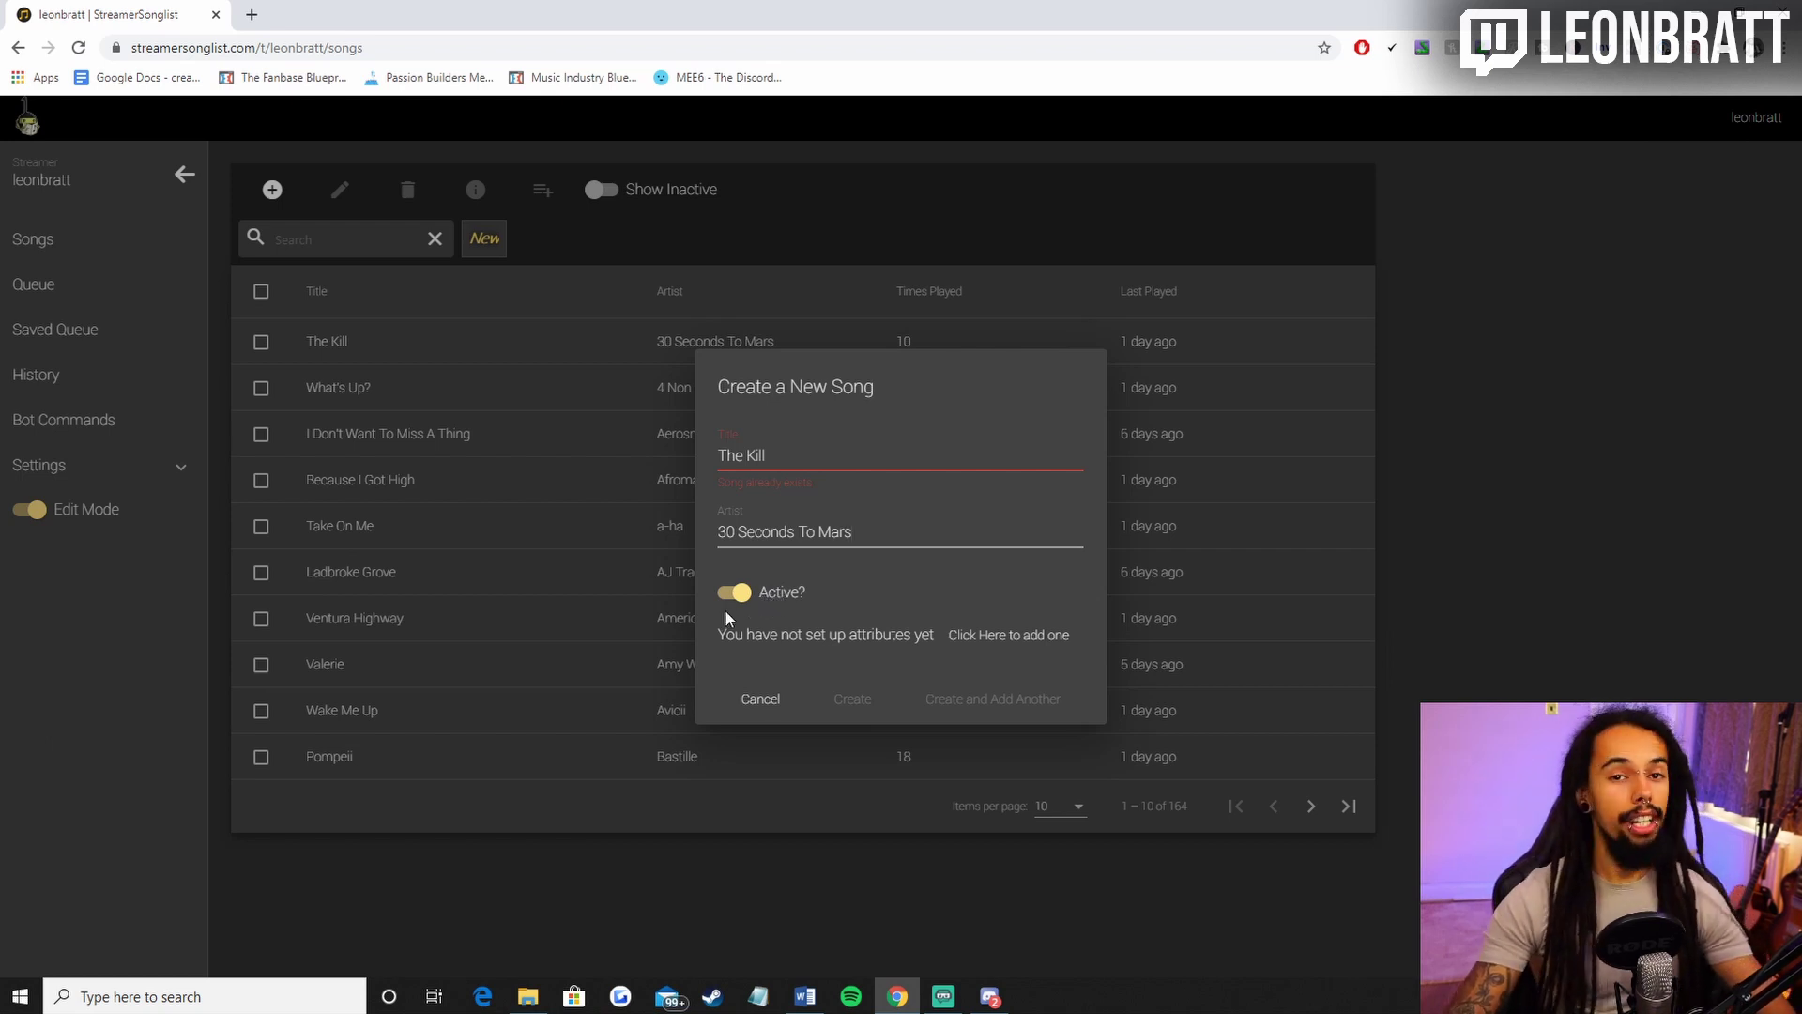
{"action": "left_click", "coordinate": [761, 699]}
Search the song list for 'ozzy', including inactive songs.
{"action": "left_click", "coordinate": [341, 231]}
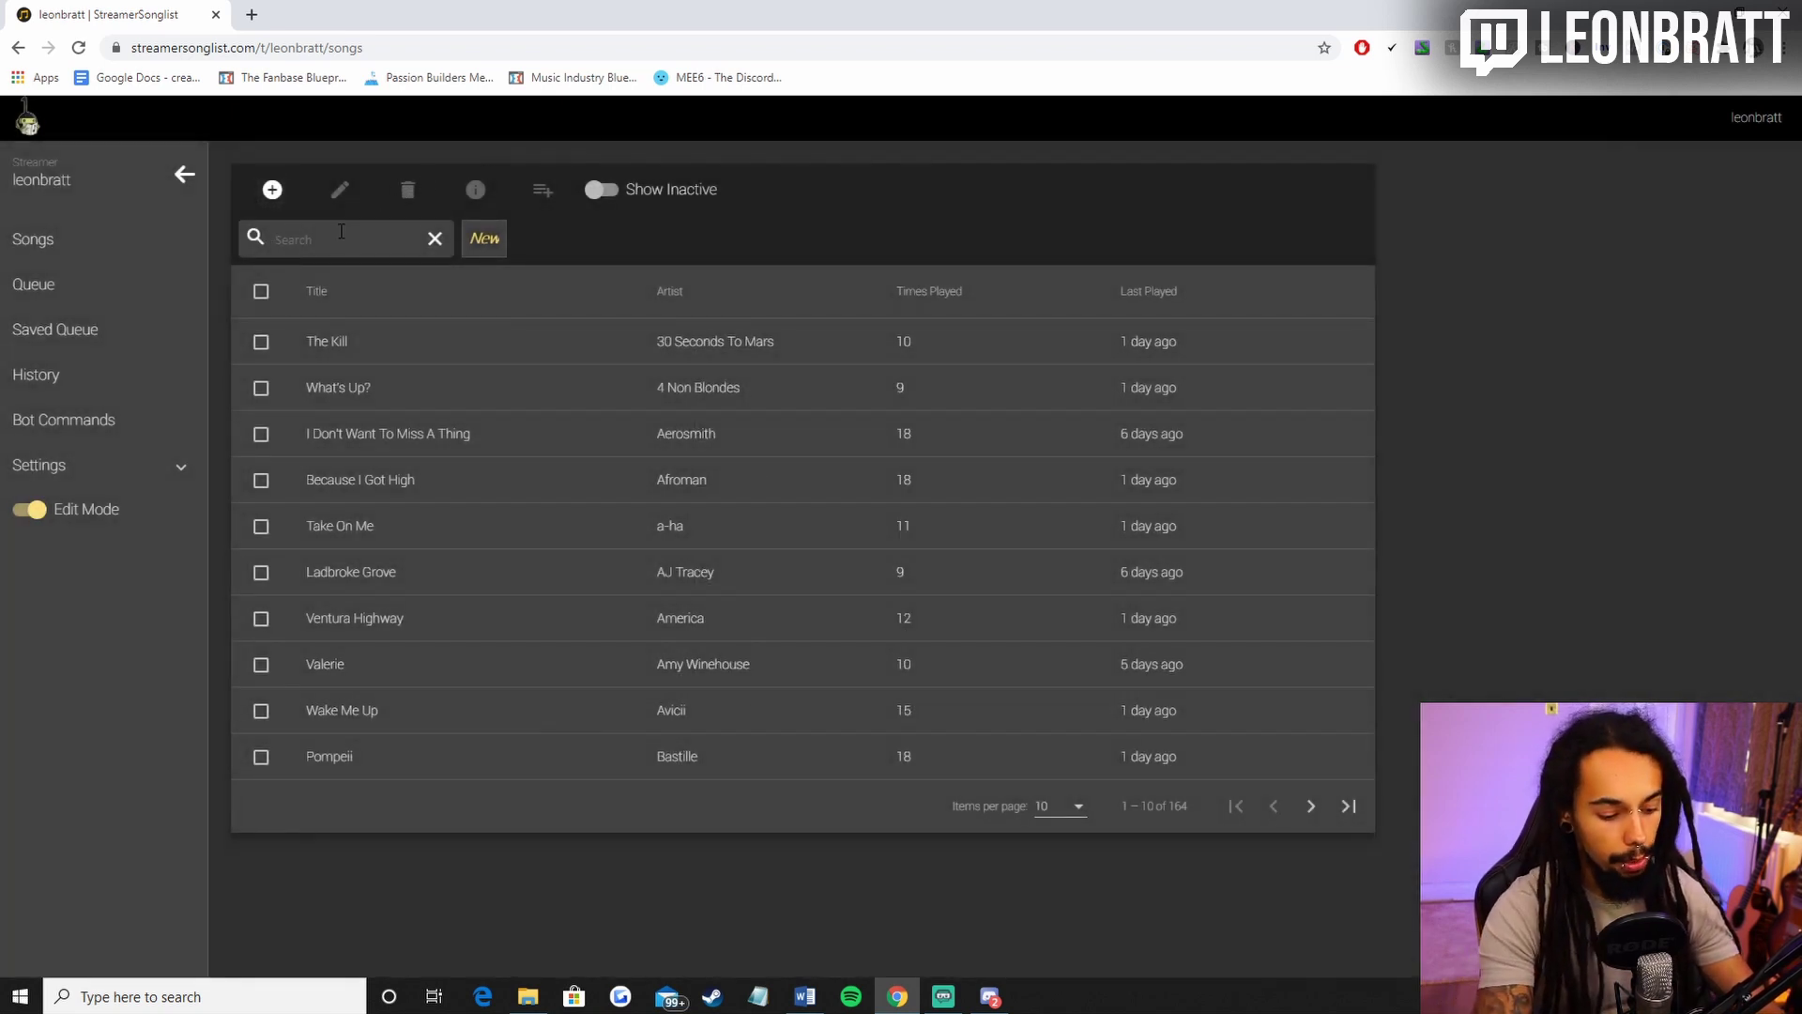
{"action": "type", "text": "ozzy"}
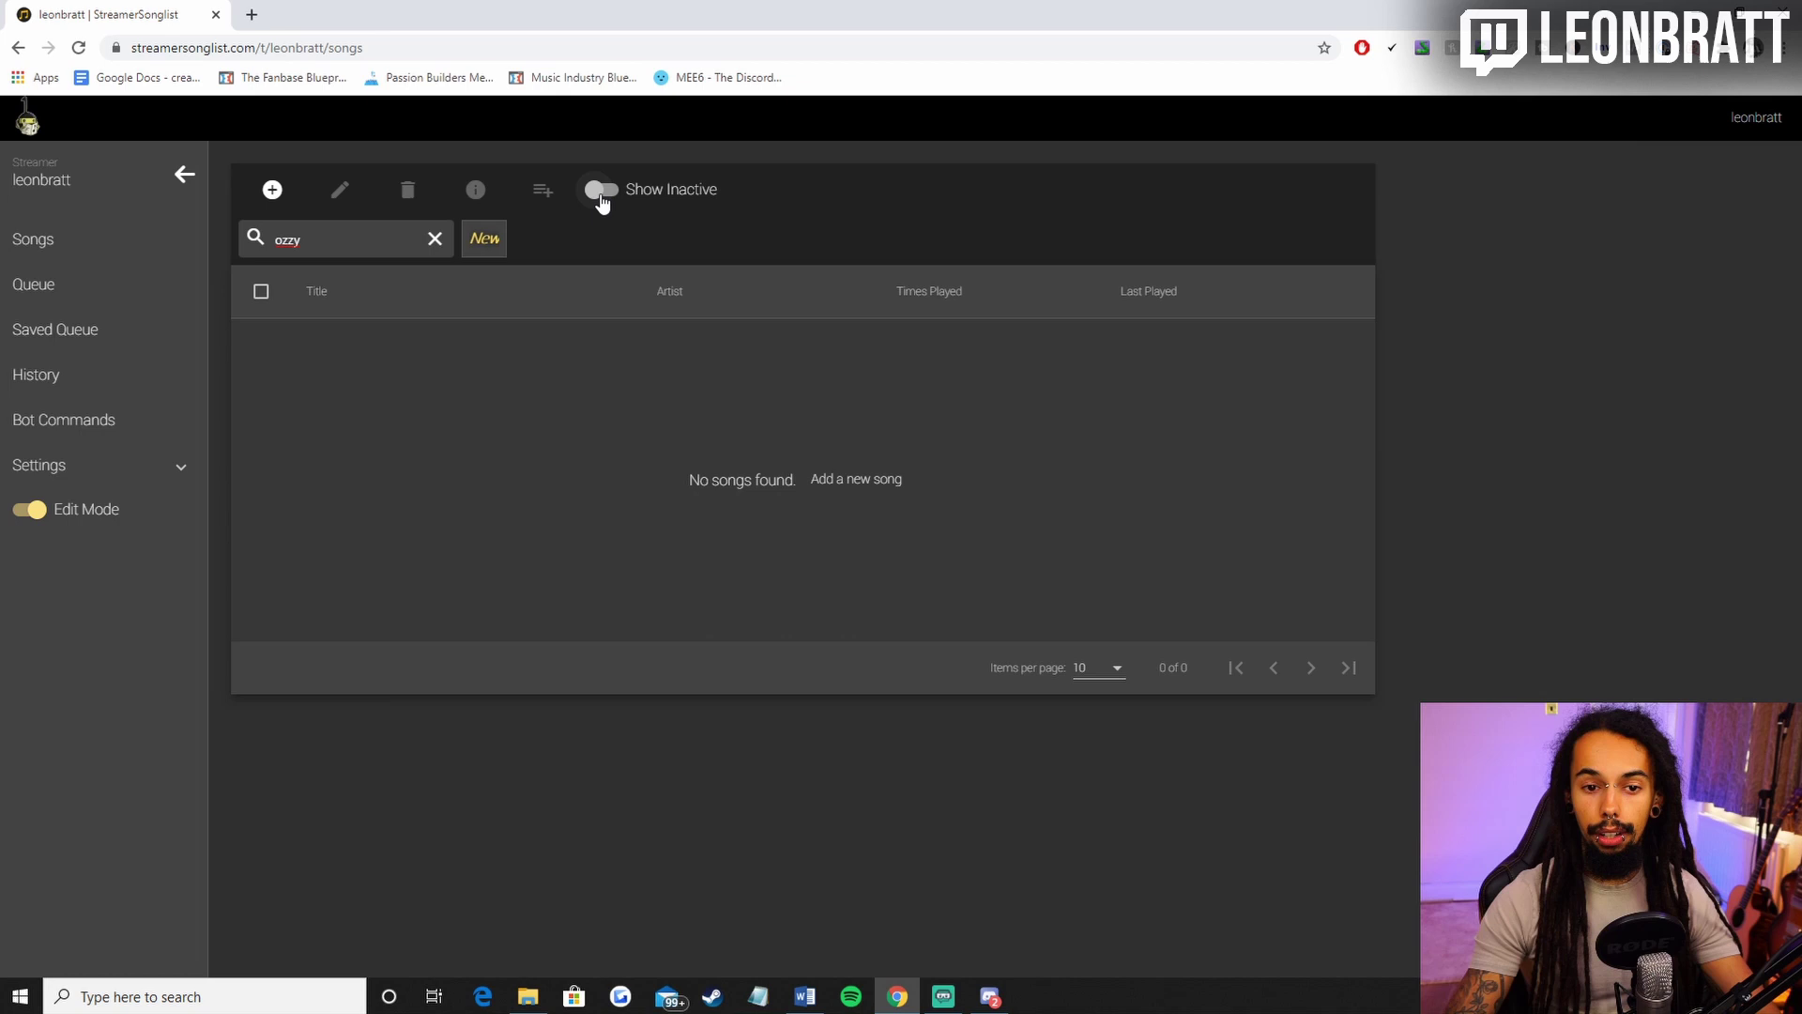
{"action": "left_click", "coordinate": [600, 197]}
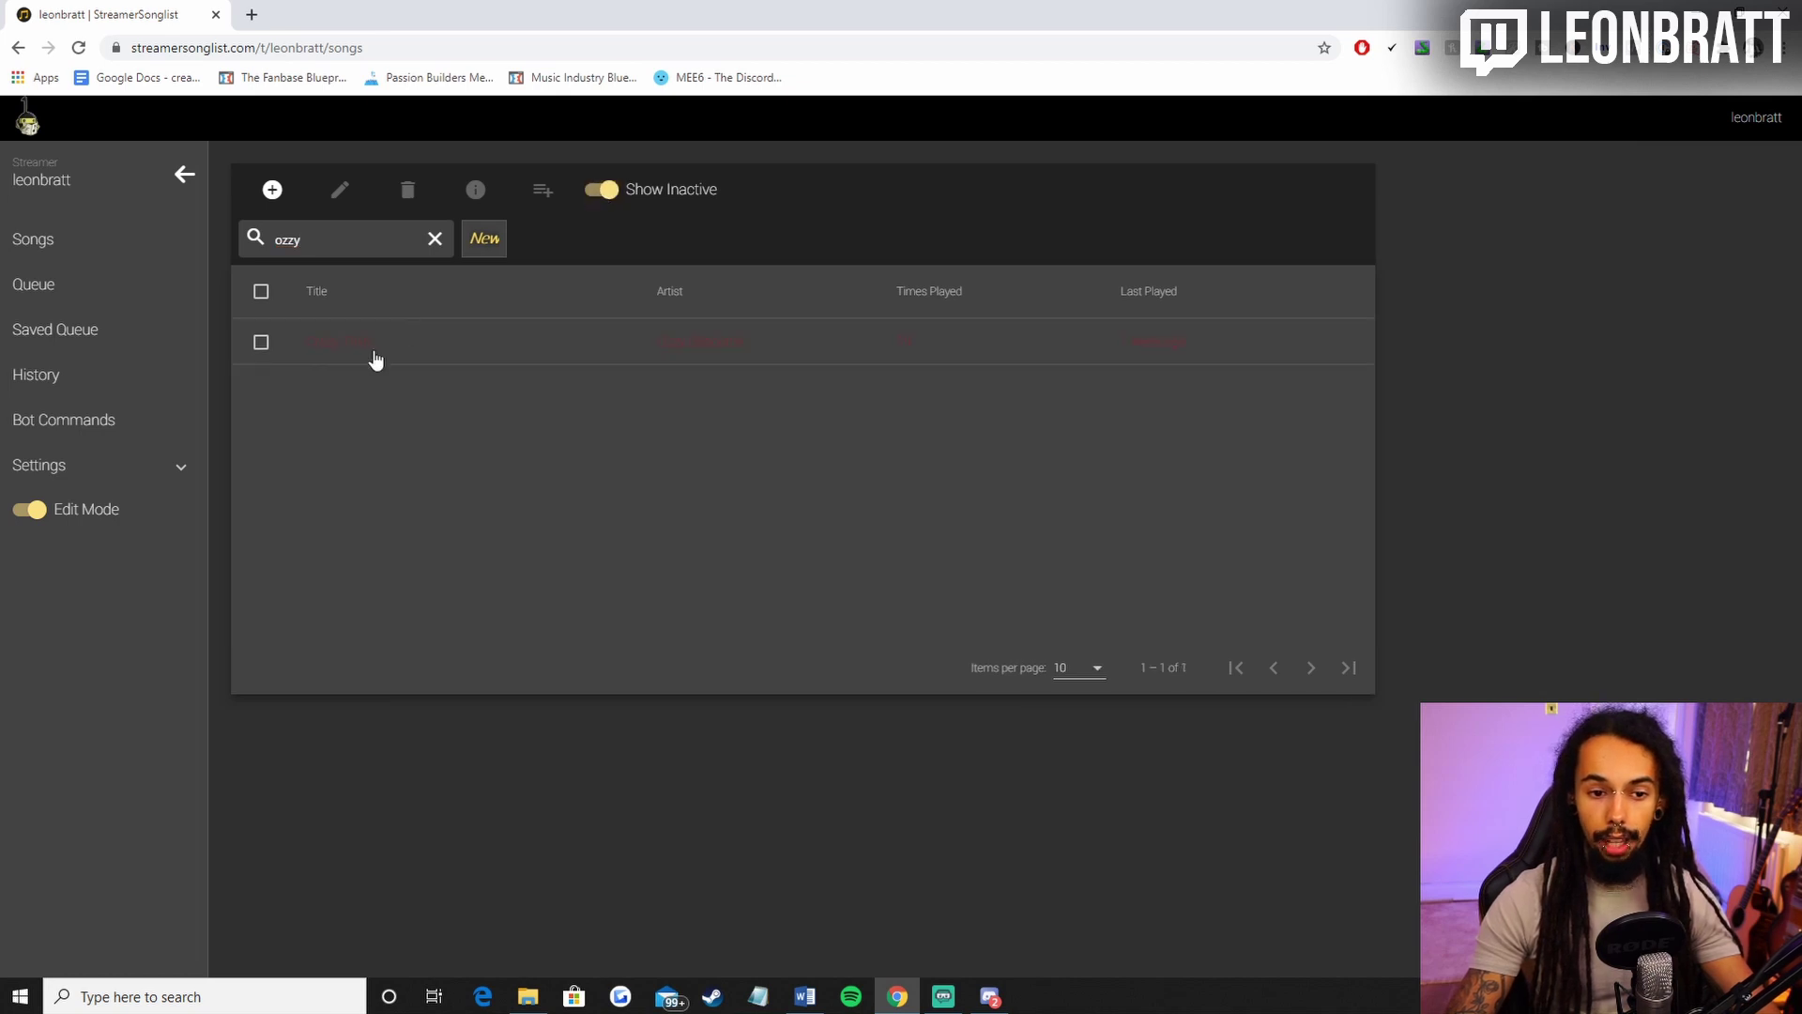
Tick the Crazy Train by Ozzy Osbourne row, then bring up the empty request queue.
{"action": "left_click_drag", "start_coordinate": [389, 346], "coordinate": [308, 350]}
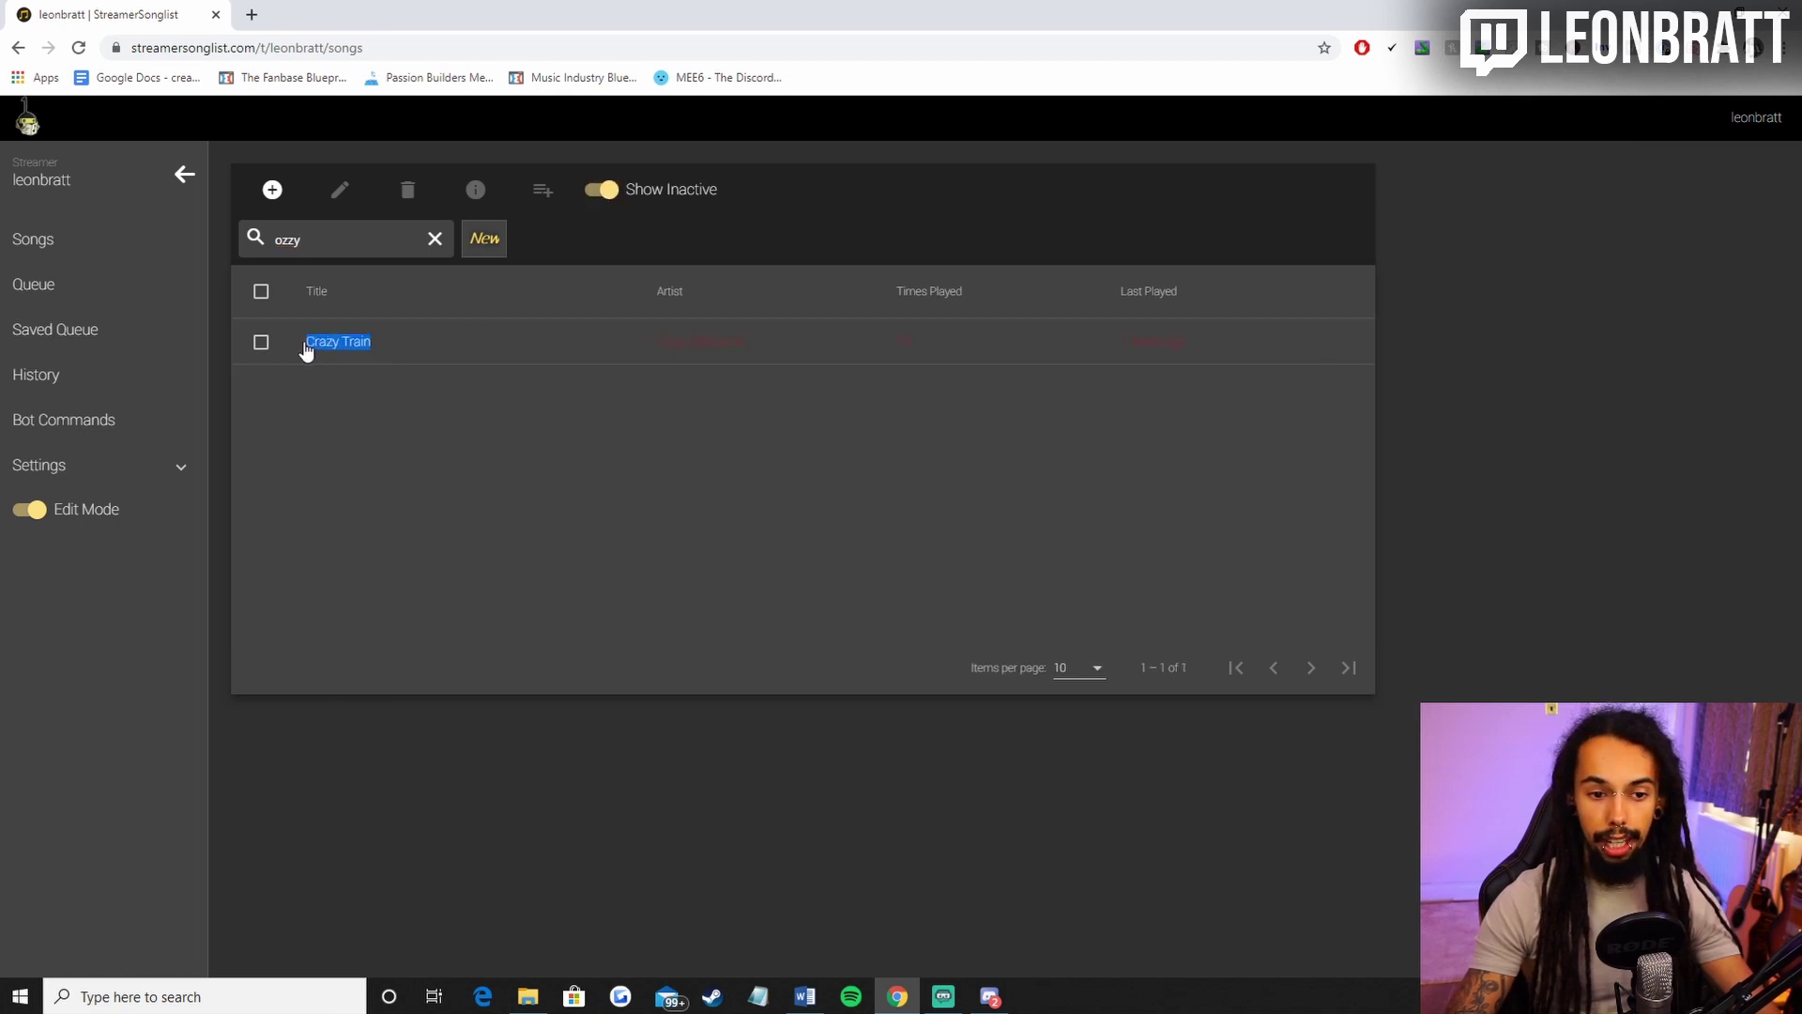
{"action": "double_click", "coordinate": [672, 342]}
{"action": "triple_click", "coordinate": [751, 354]}
{"action": "left_click", "coordinate": [762, 355]}
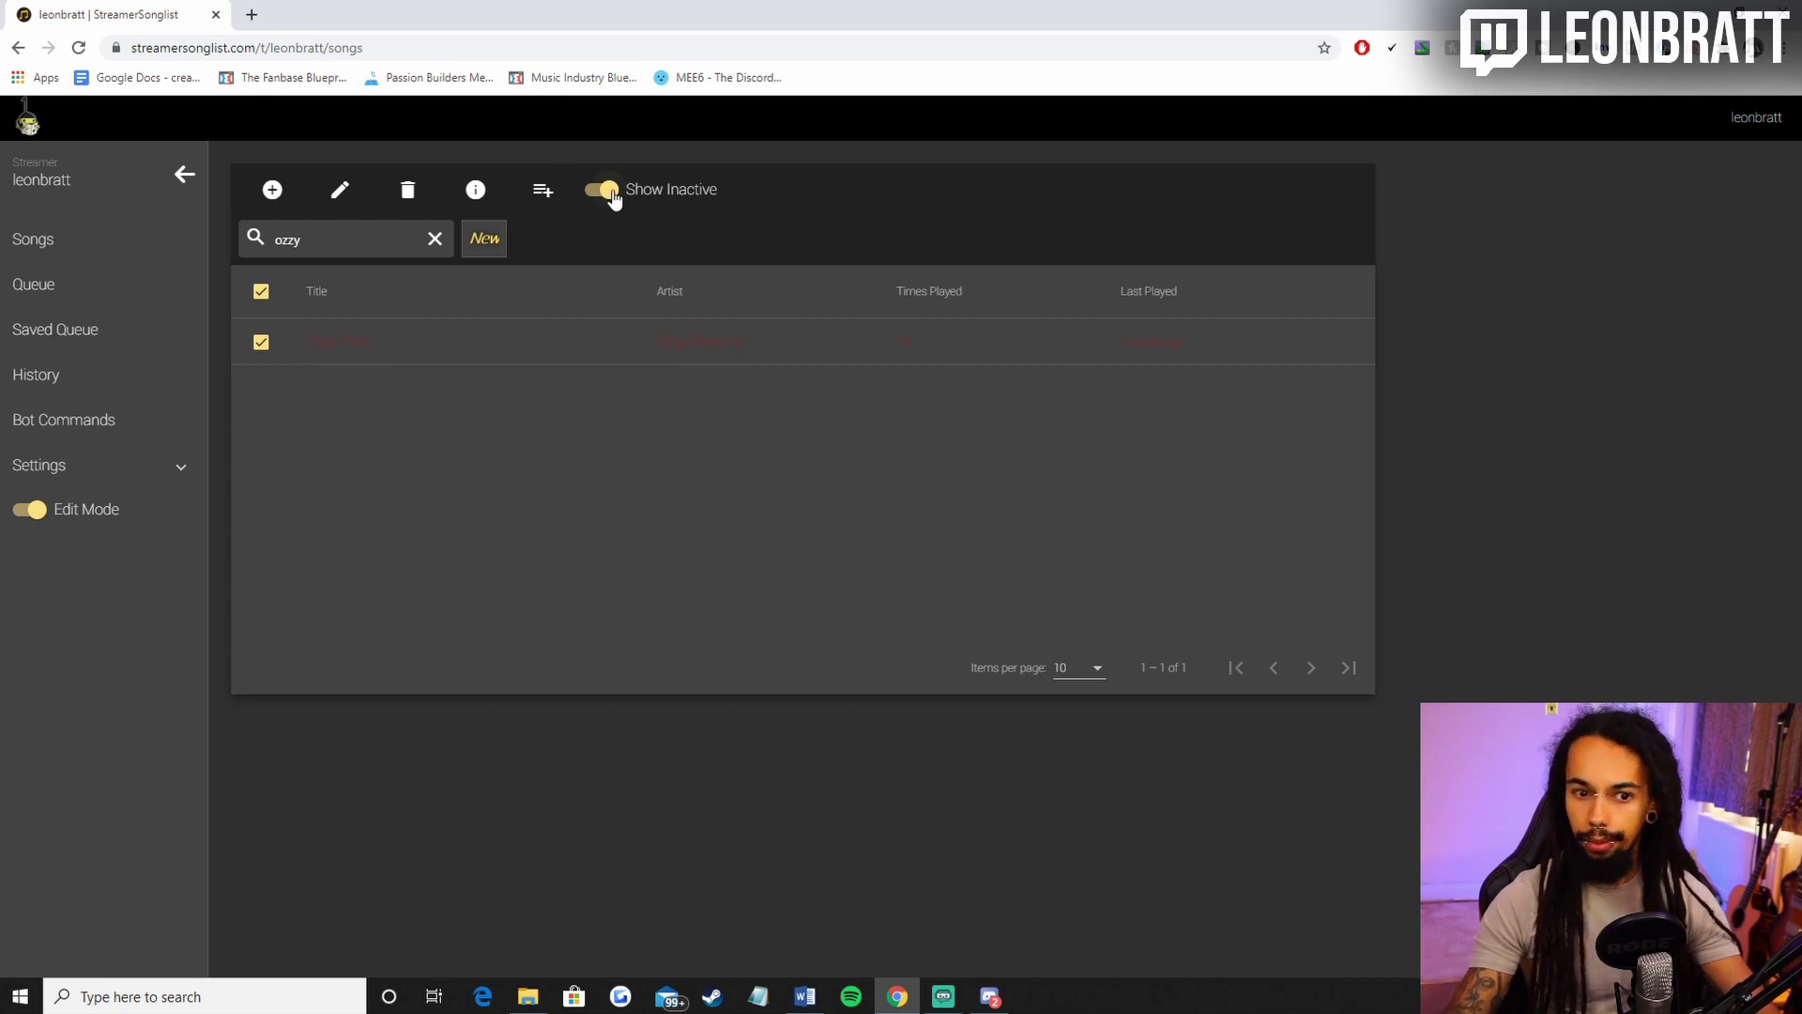
{"action": "left_click", "coordinate": [93, 245]}
{"action": "left_click", "coordinate": [66, 288]}
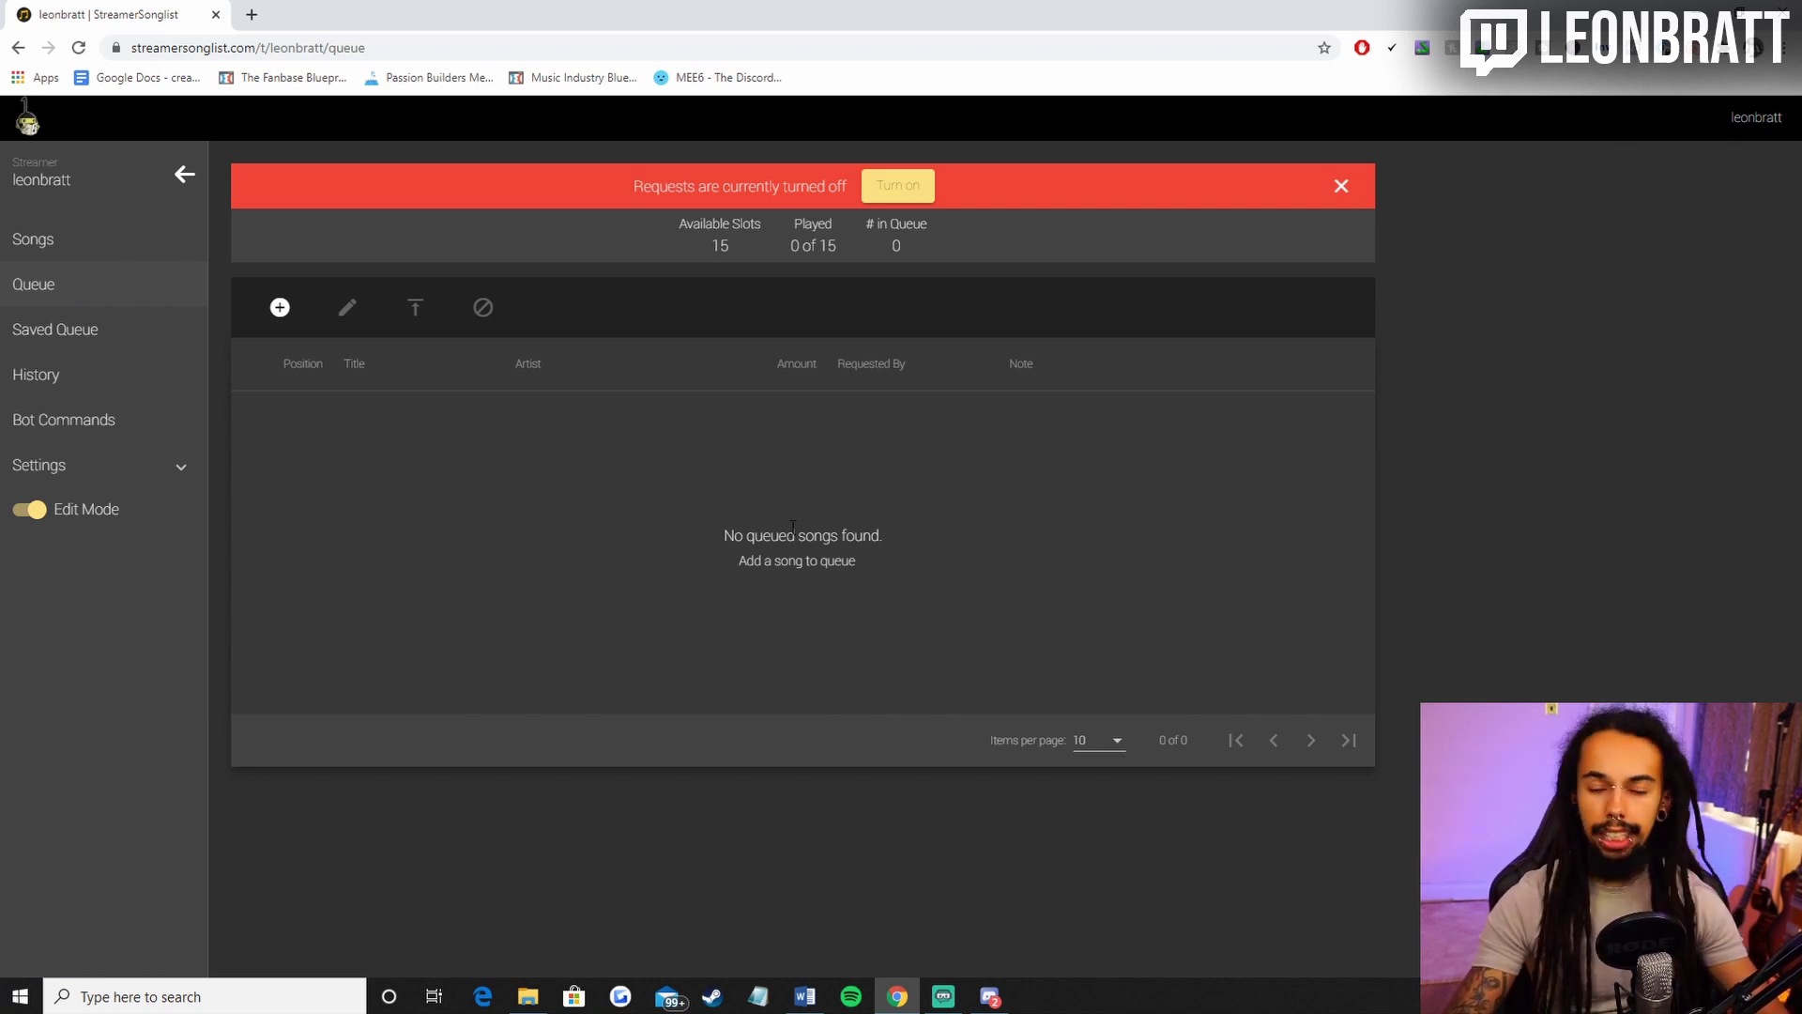
Request Lovely Day by Bill Withers from the Songs list and submit the request.
{"action": "left_click", "coordinate": [79, 241]}
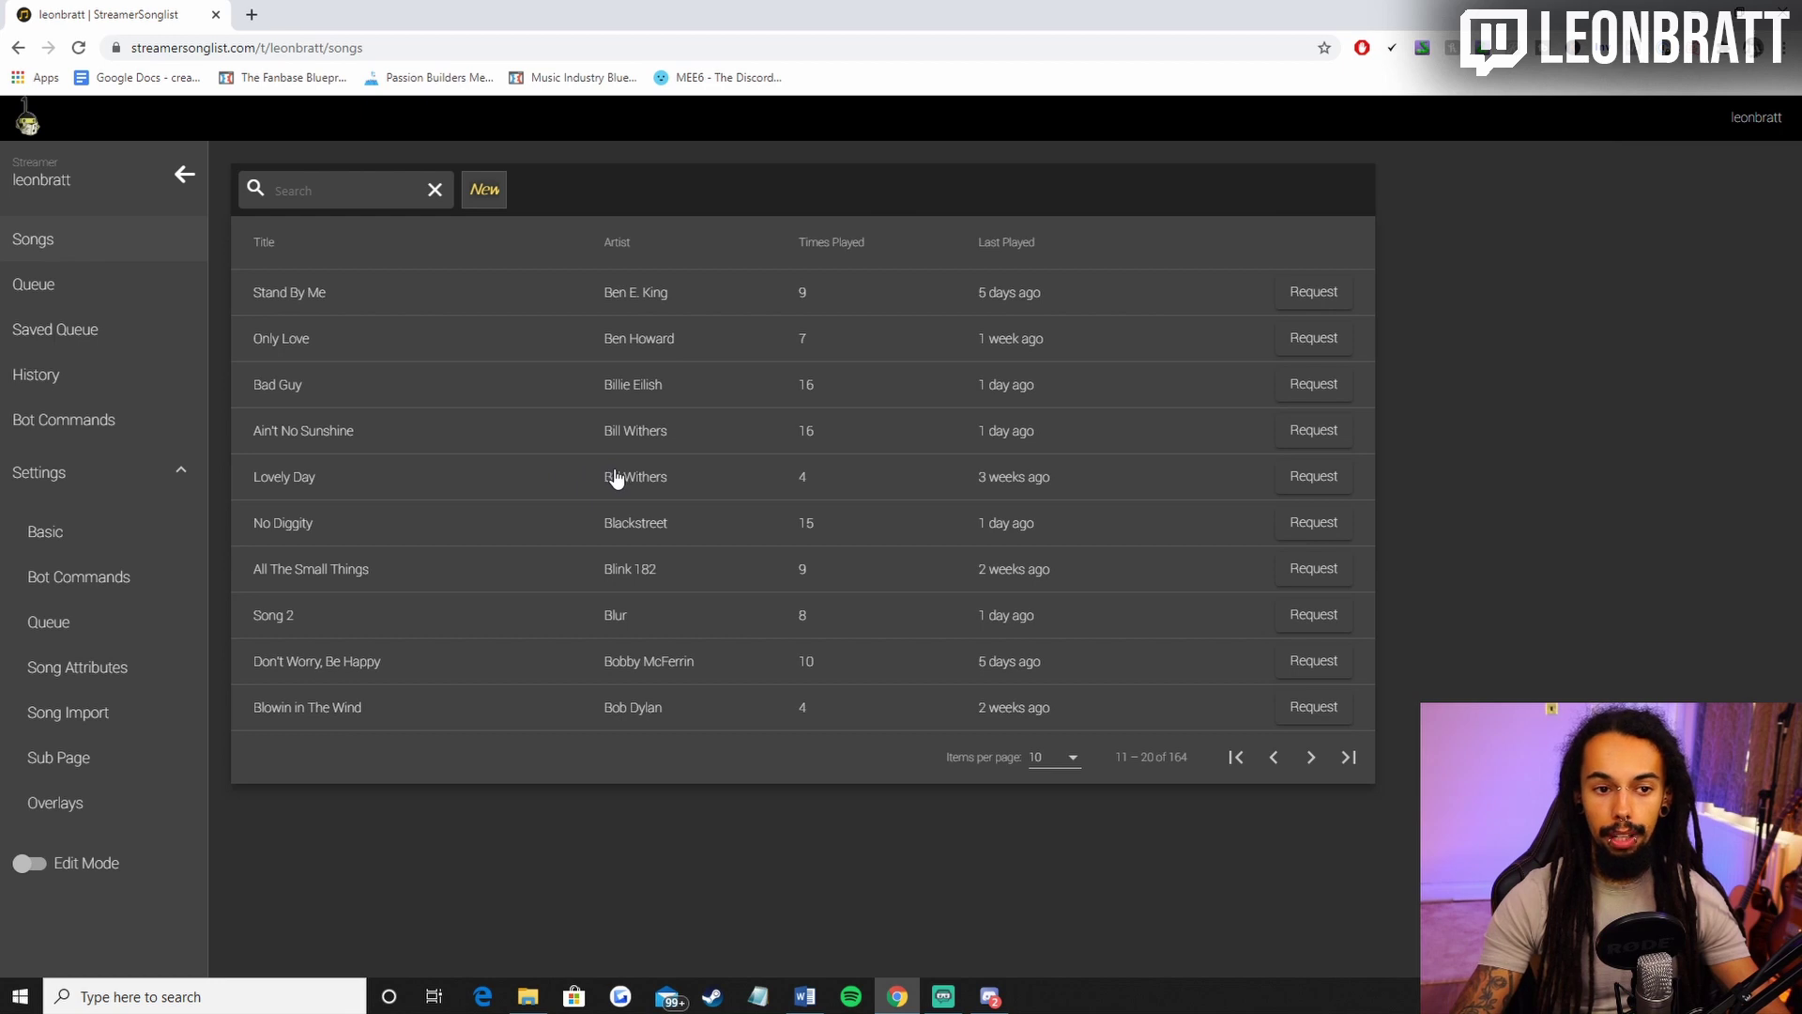
{"action": "left_click", "coordinate": [1310, 476]}
{"action": "left_click", "coordinate": [715, 626]}
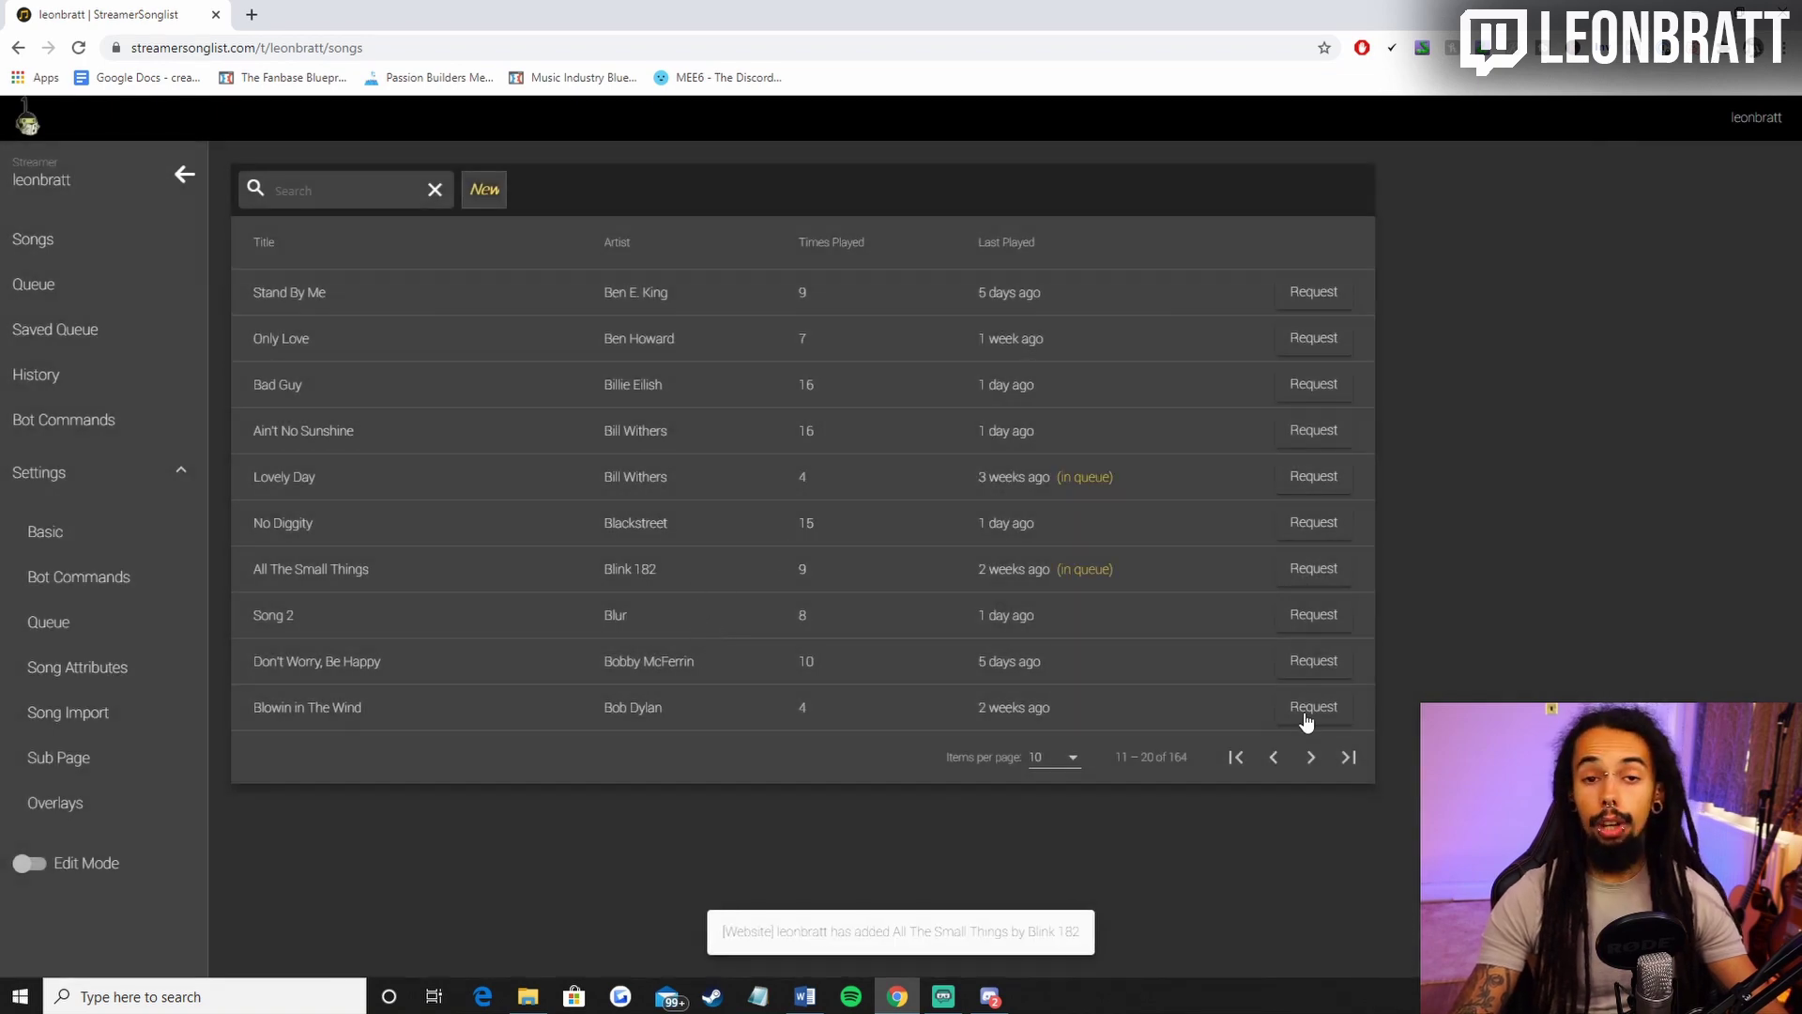
Request The Kill in Twitch chat with '!sr the kill', then close the Twitch tab.
{"action": "left_click", "coordinate": [251, 14]}
{"action": "left_click", "coordinate": [715, 477]}
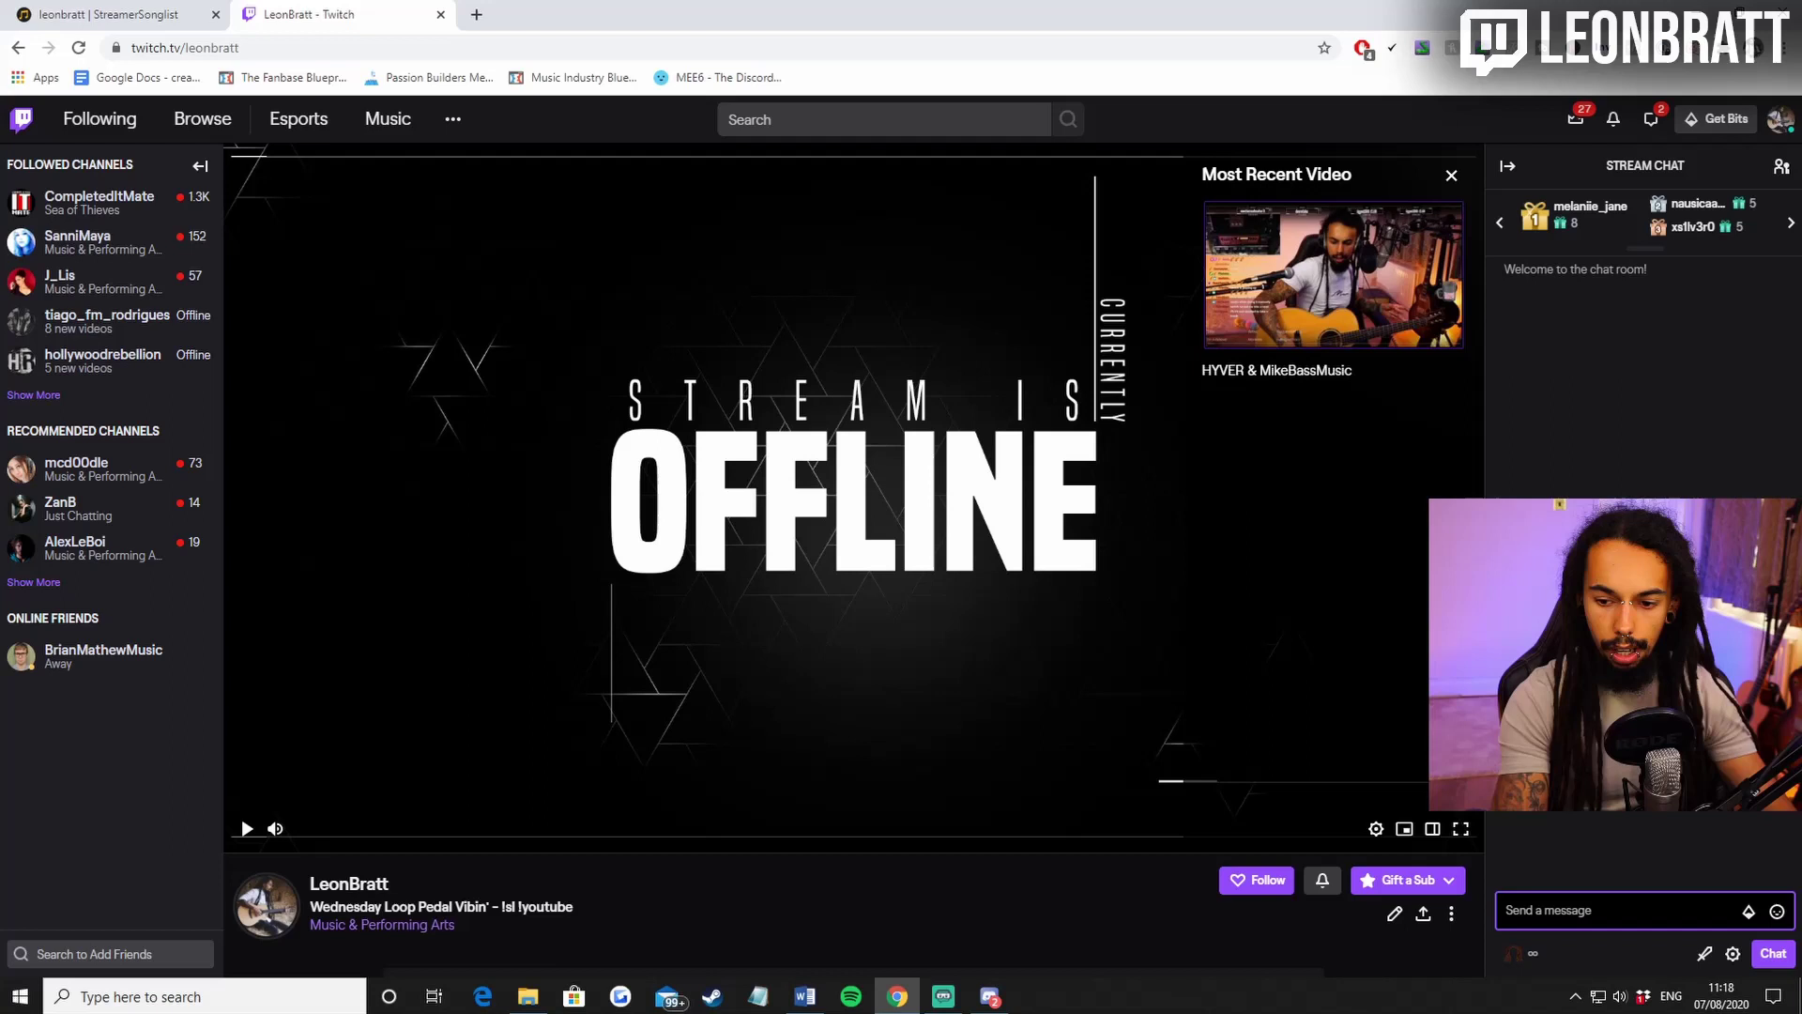
{"action": "left_click", "coordinate": [1614, 910]}
{"action": "type", "text": "!sr"}
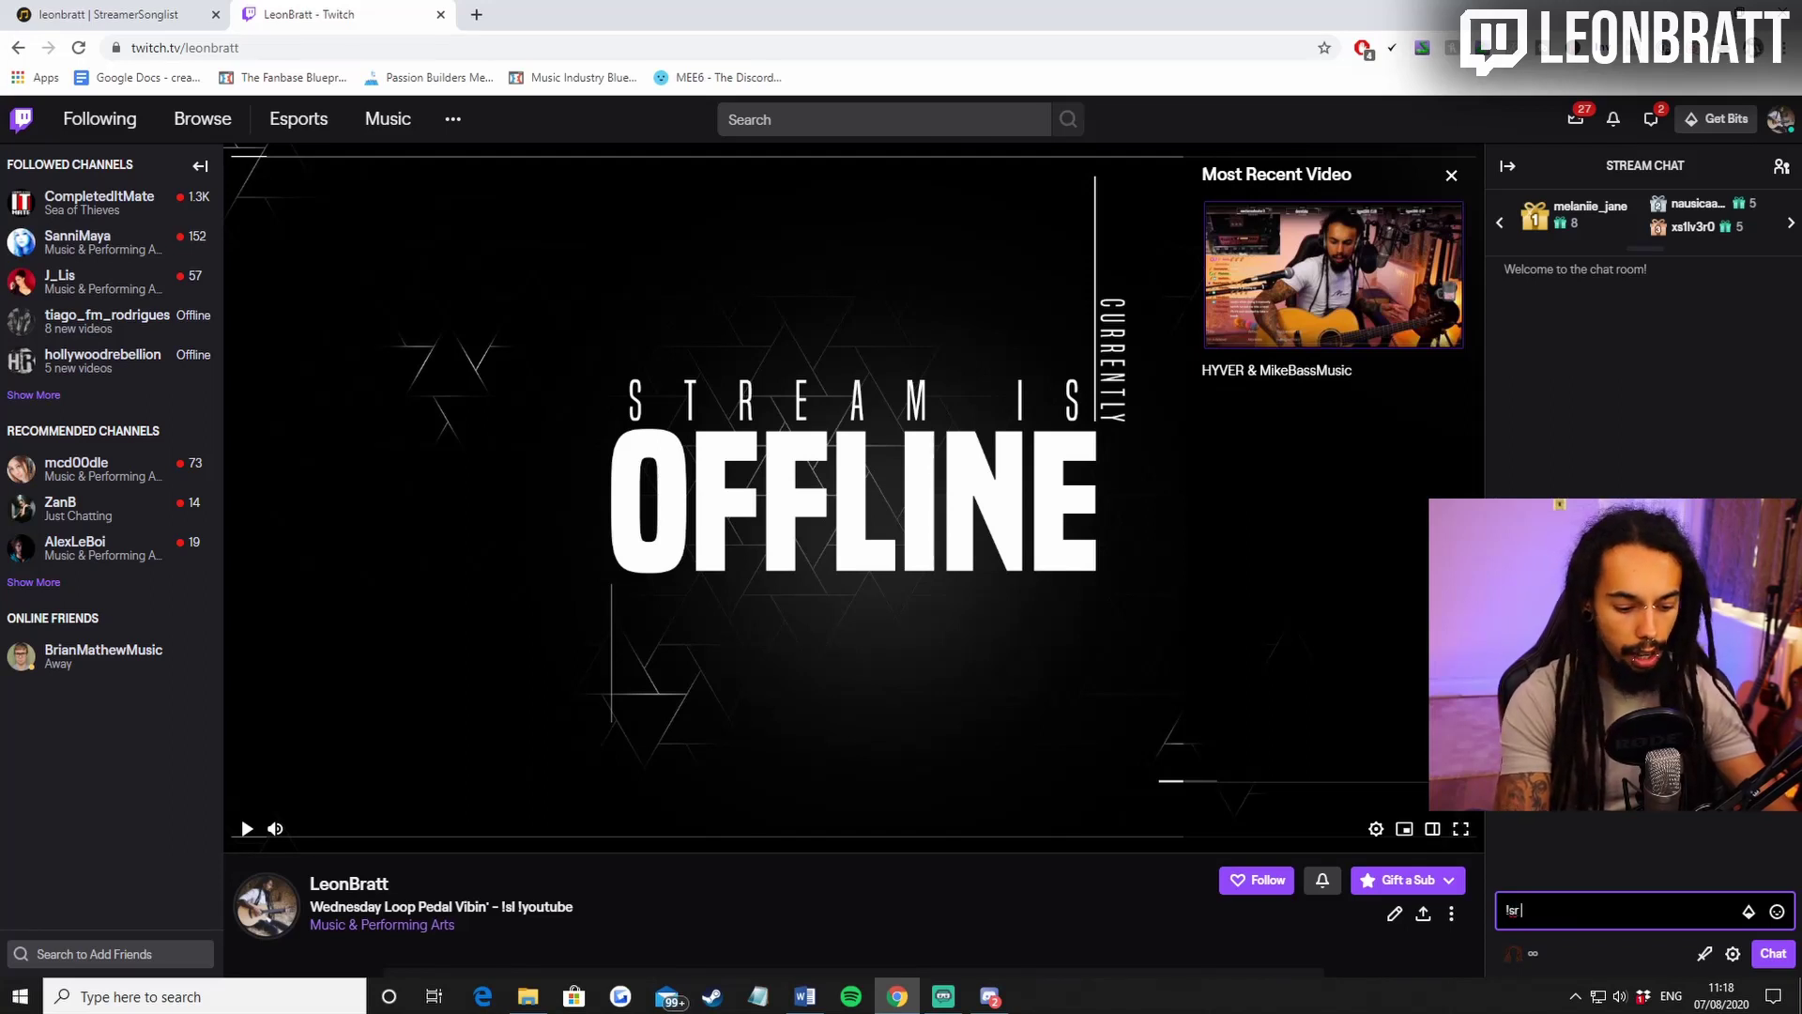
{"action": "type", "text": " the kill"}
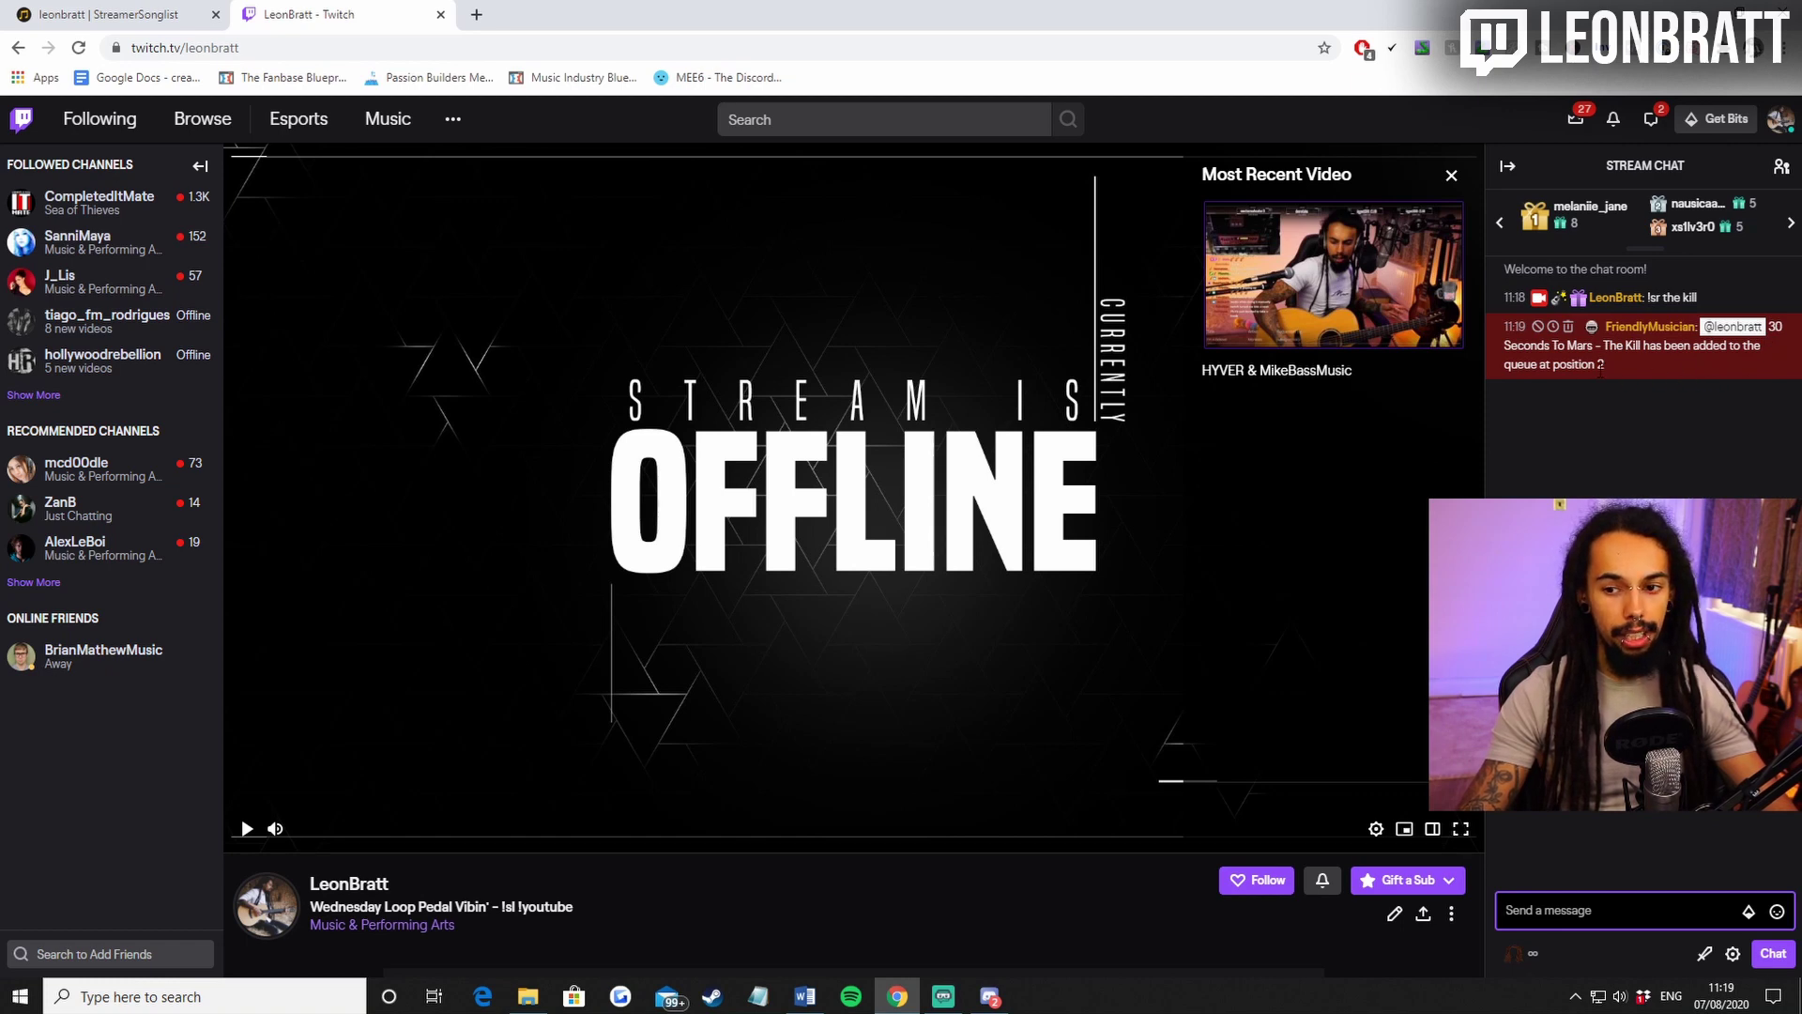
{"action": "key", "text": "ctrl+w"}
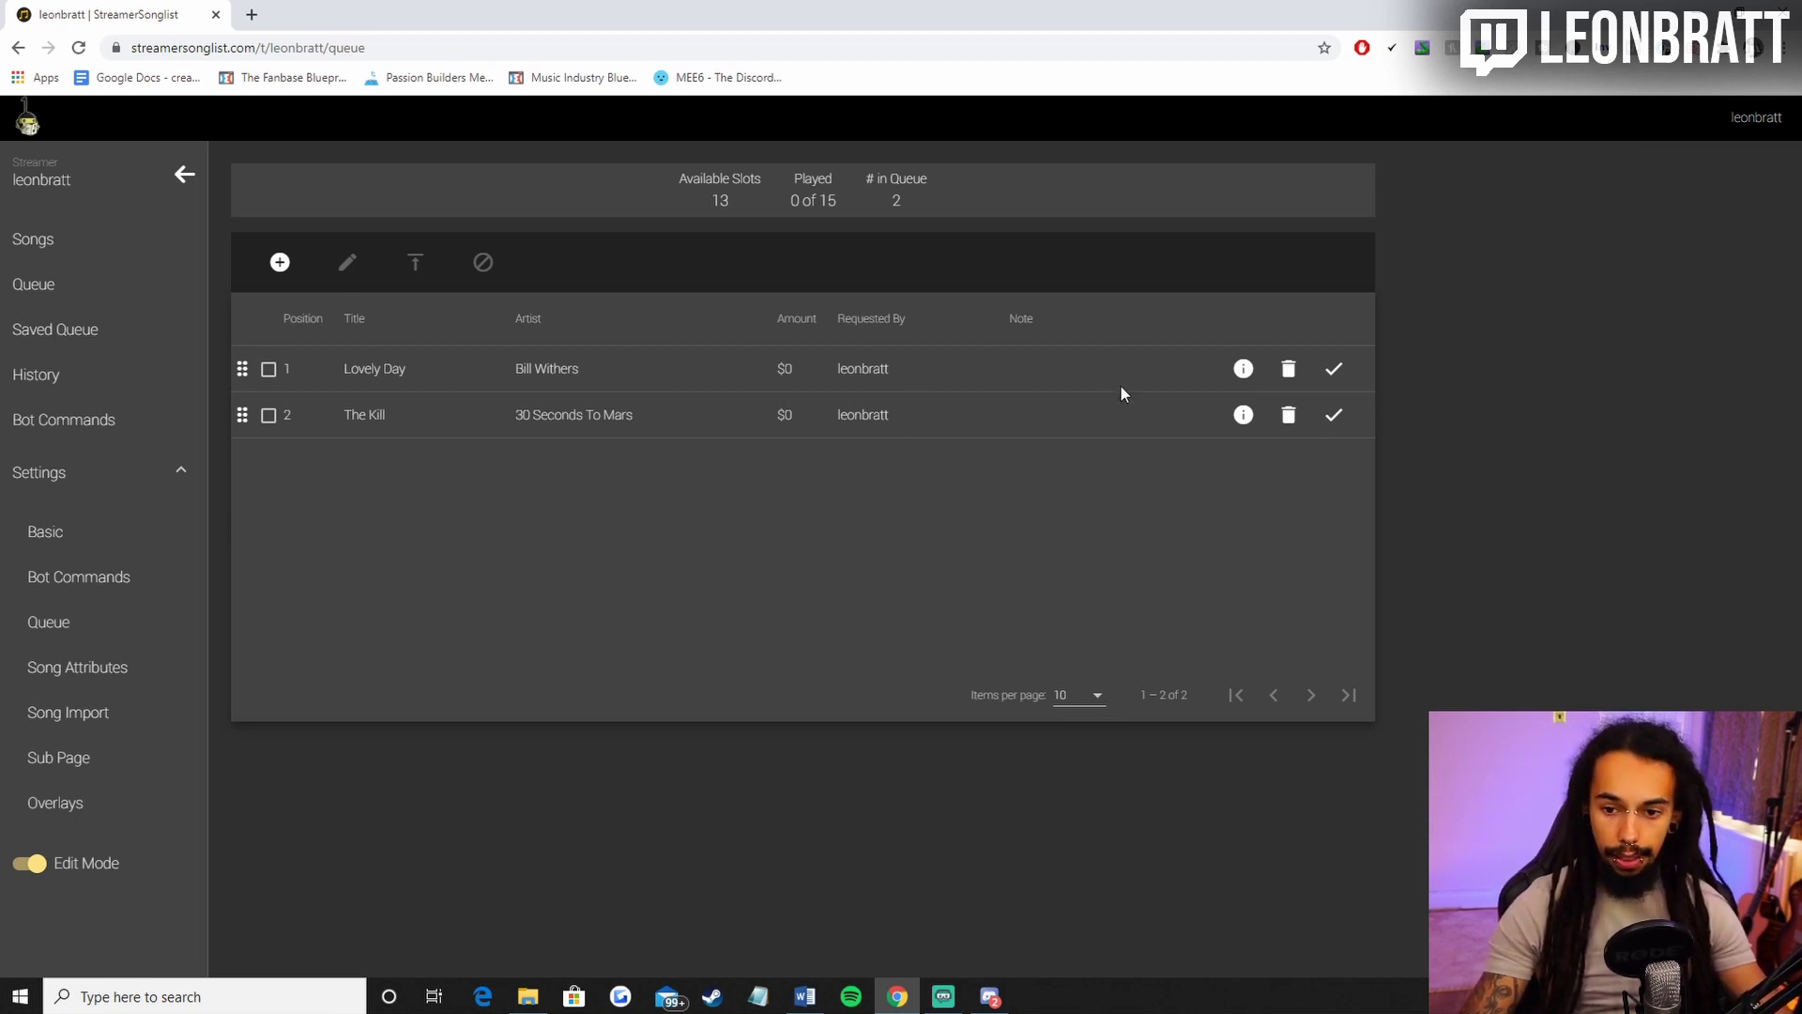
Open Lovely Day's song details and view its Lyrics and Tabs.
{"action": "left_click", "coordinate": [1240, 370]}
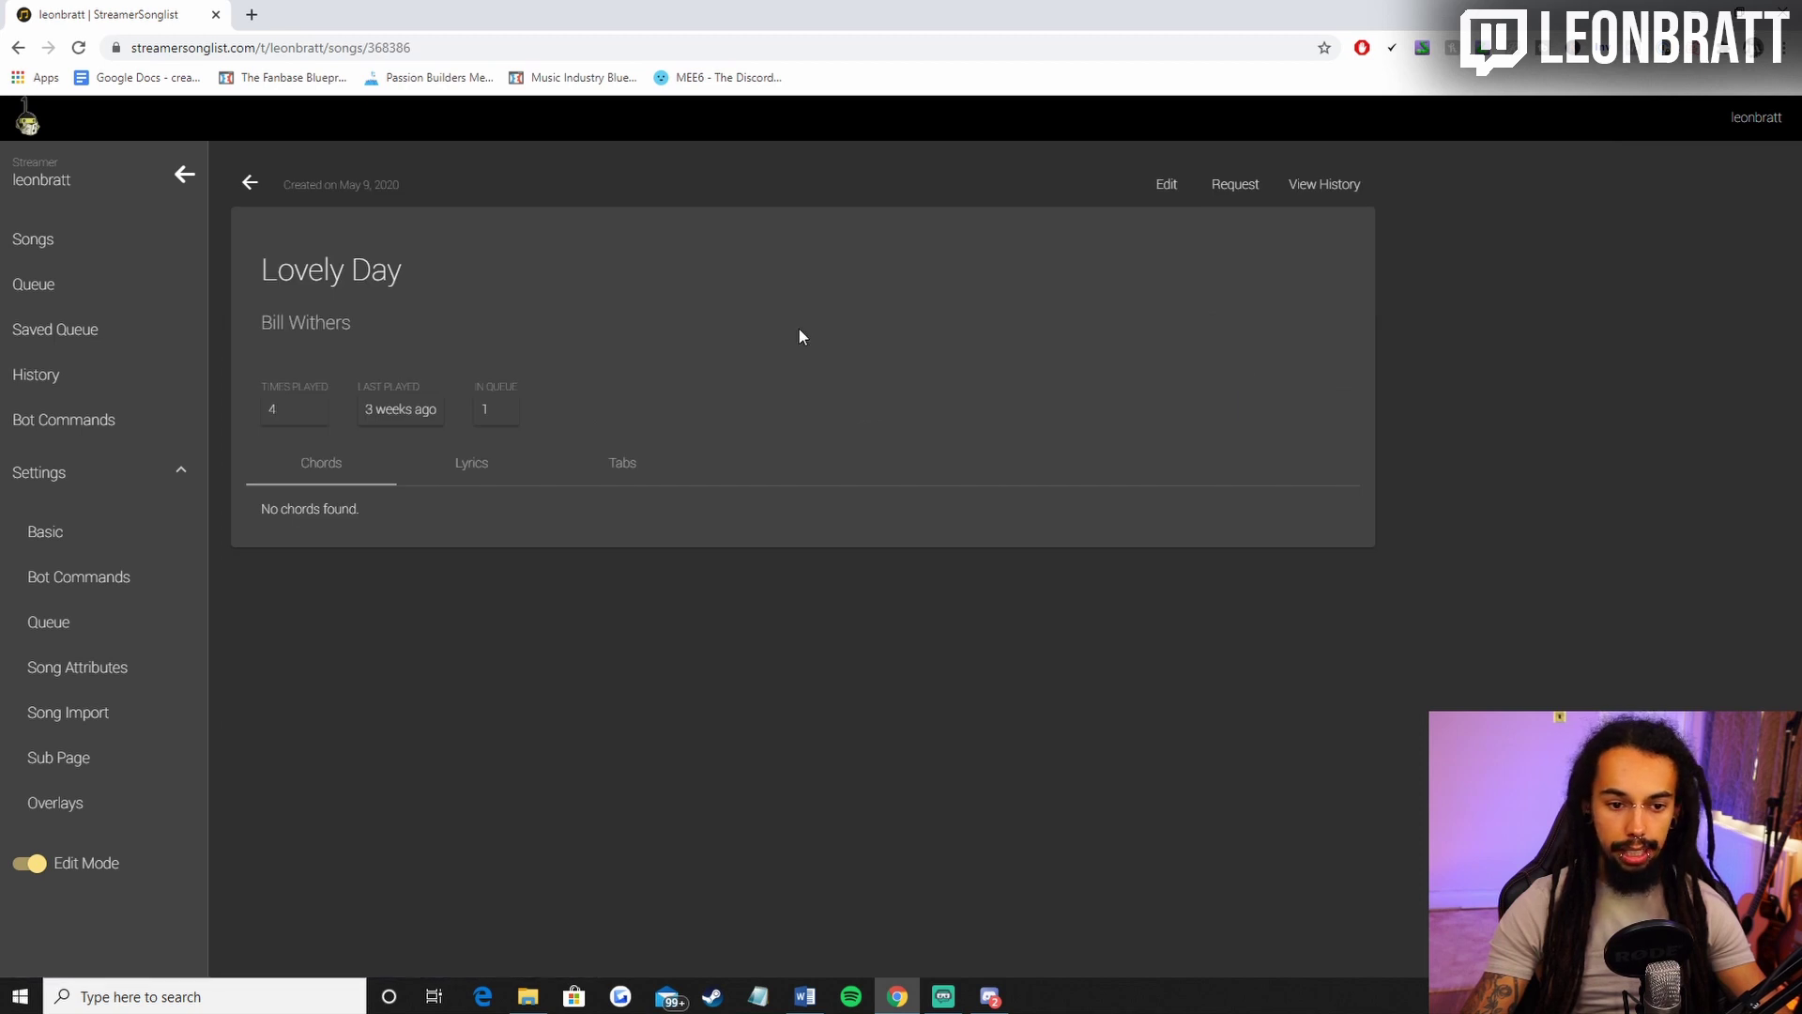
{"action": "left_click", "coordinate": [477, 474]}
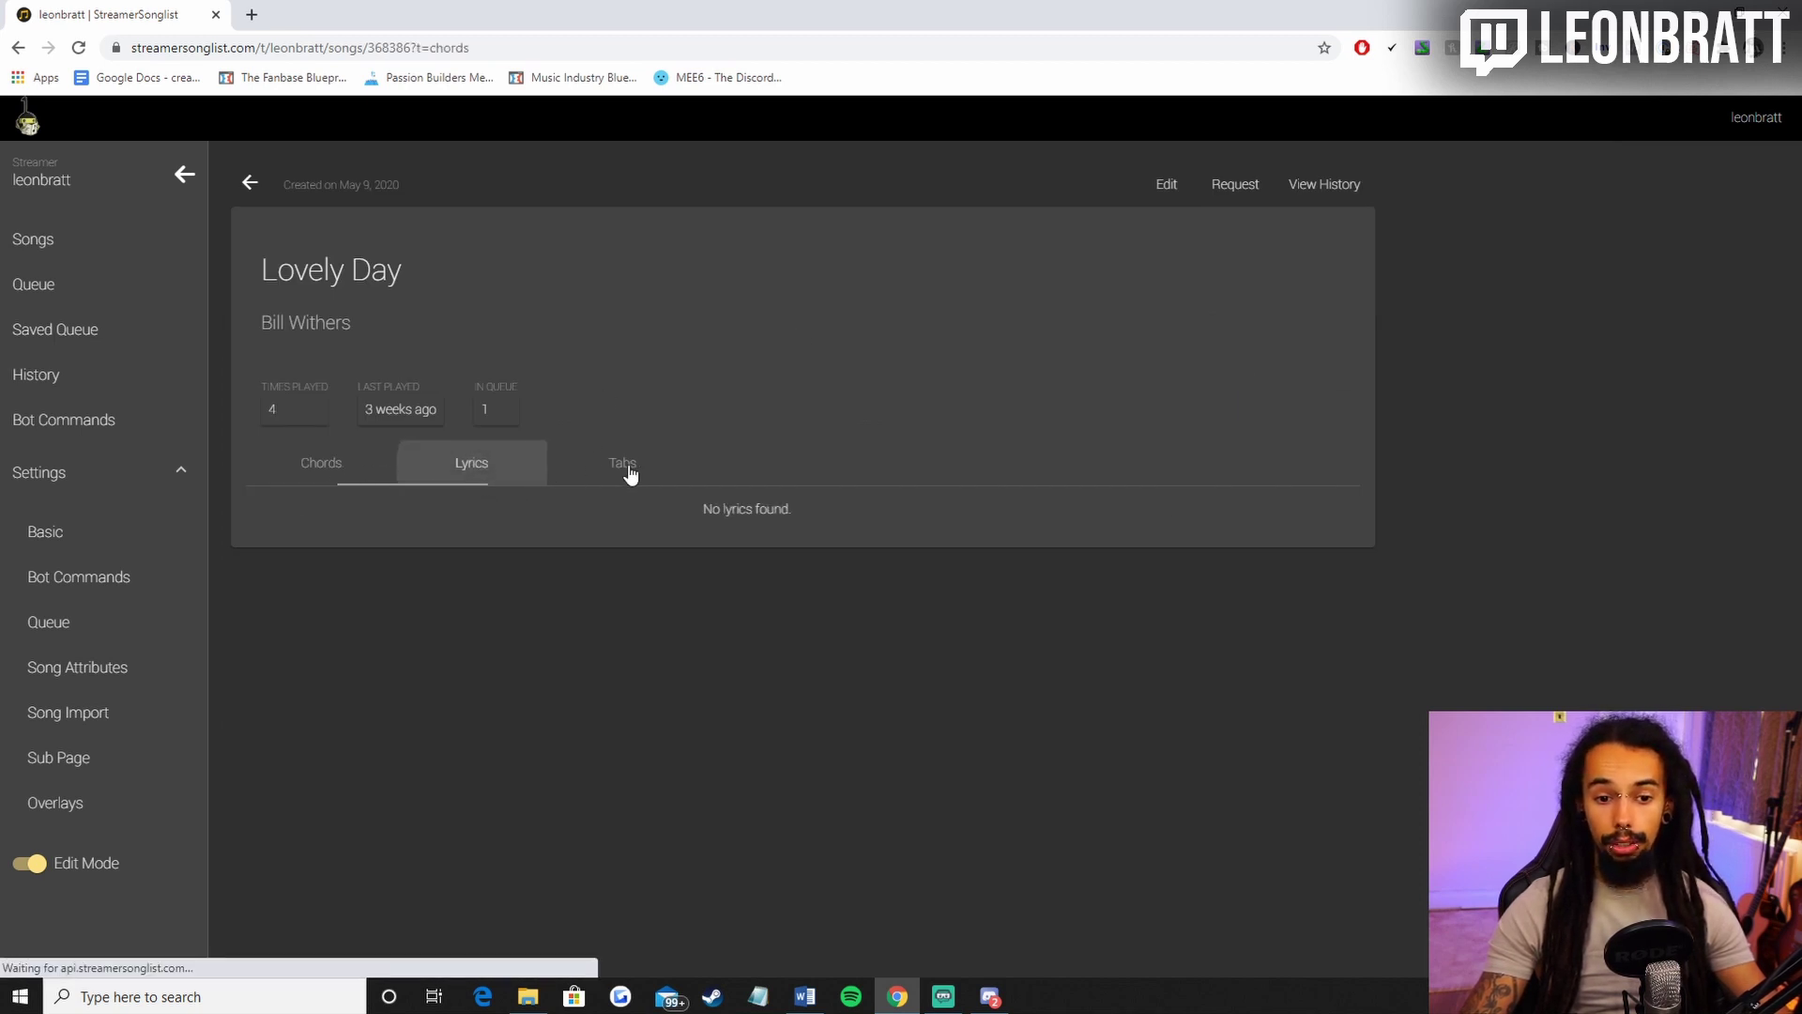
{"action": "left_click", "coordinate": [625, 469]}
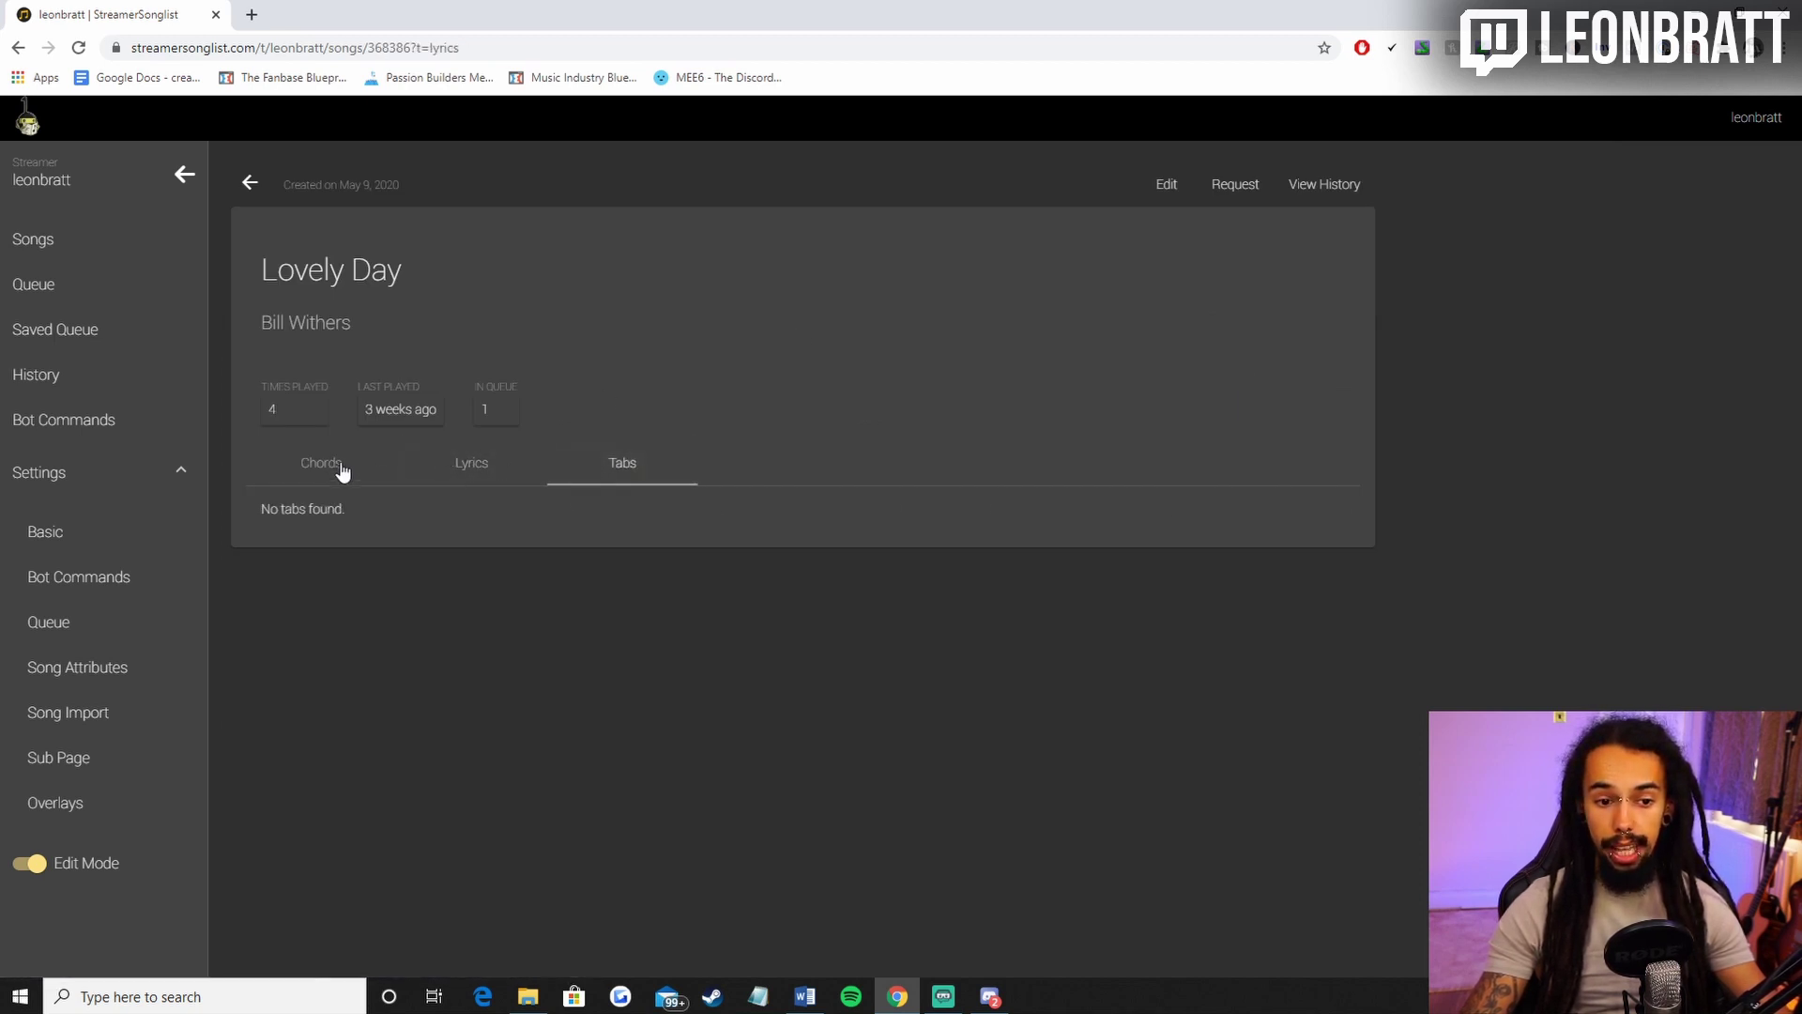
Back in the queue, move Lovely Day below The Kill and mark it played.
{"action": "left_click", "coordinate": [251, 184]}
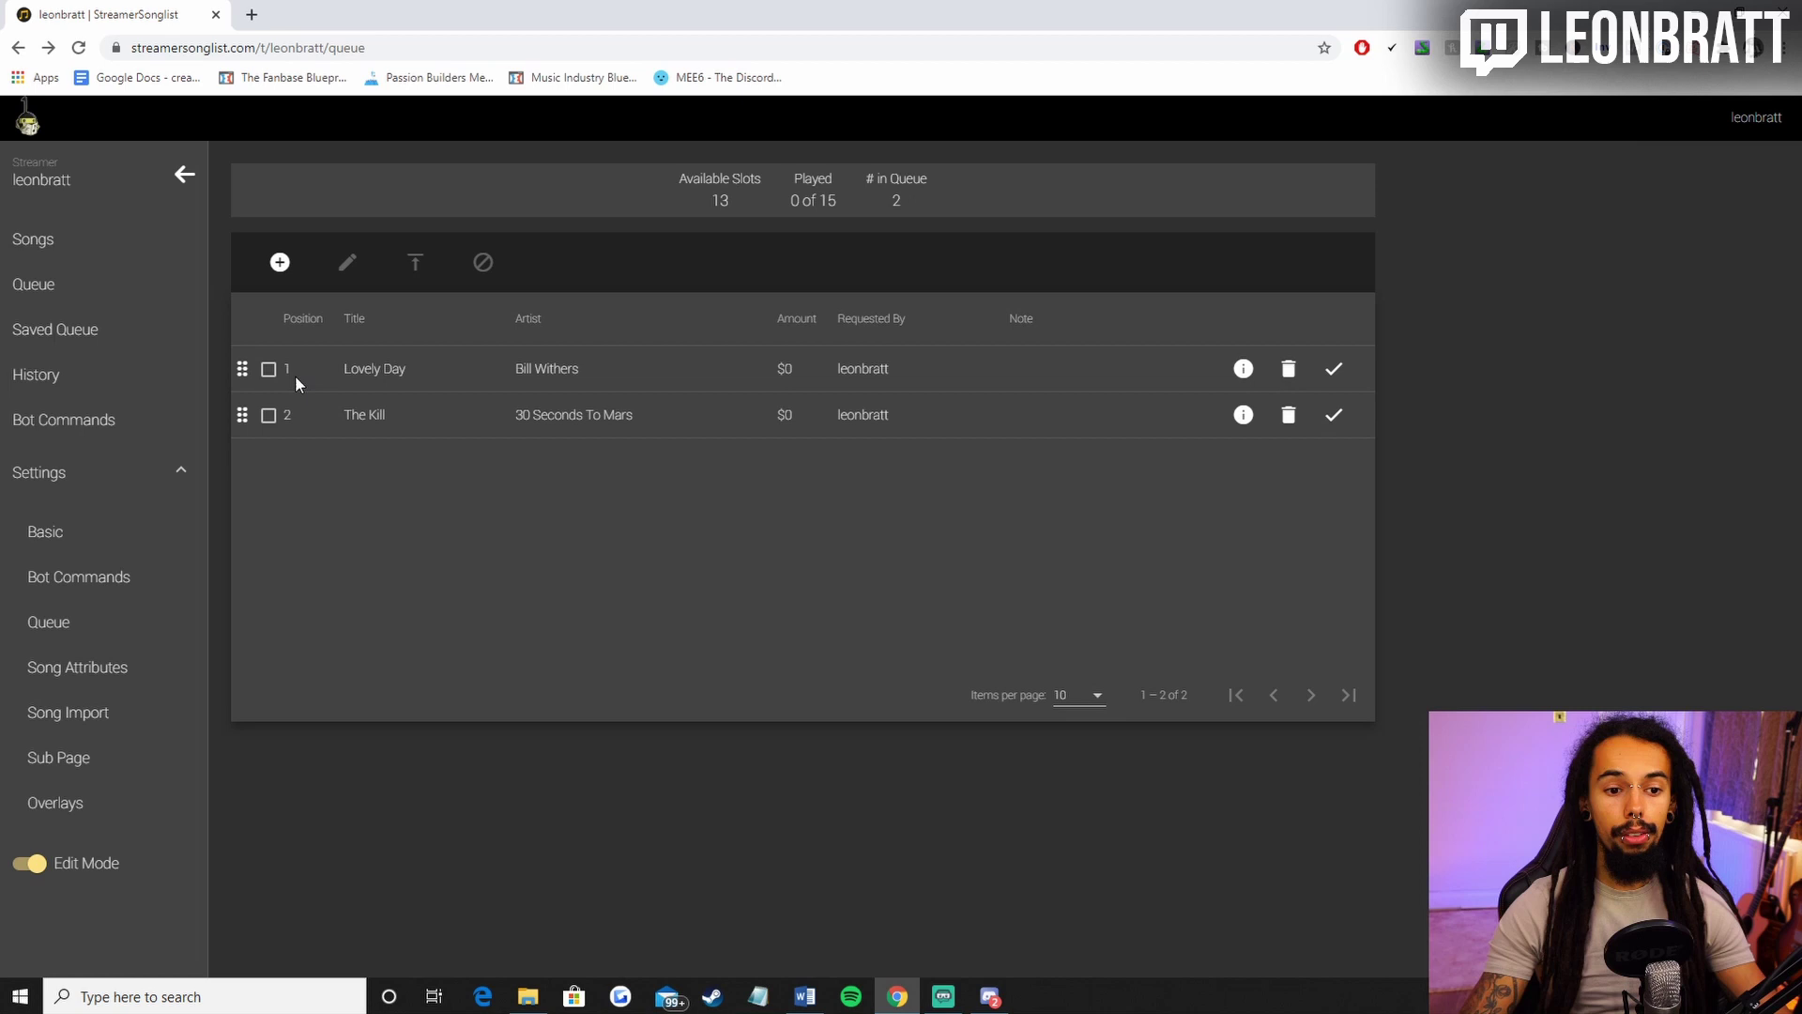
{"action": "left_click_drag", "start_coordinate": [243, 368], "coordinate": [248, 411]}
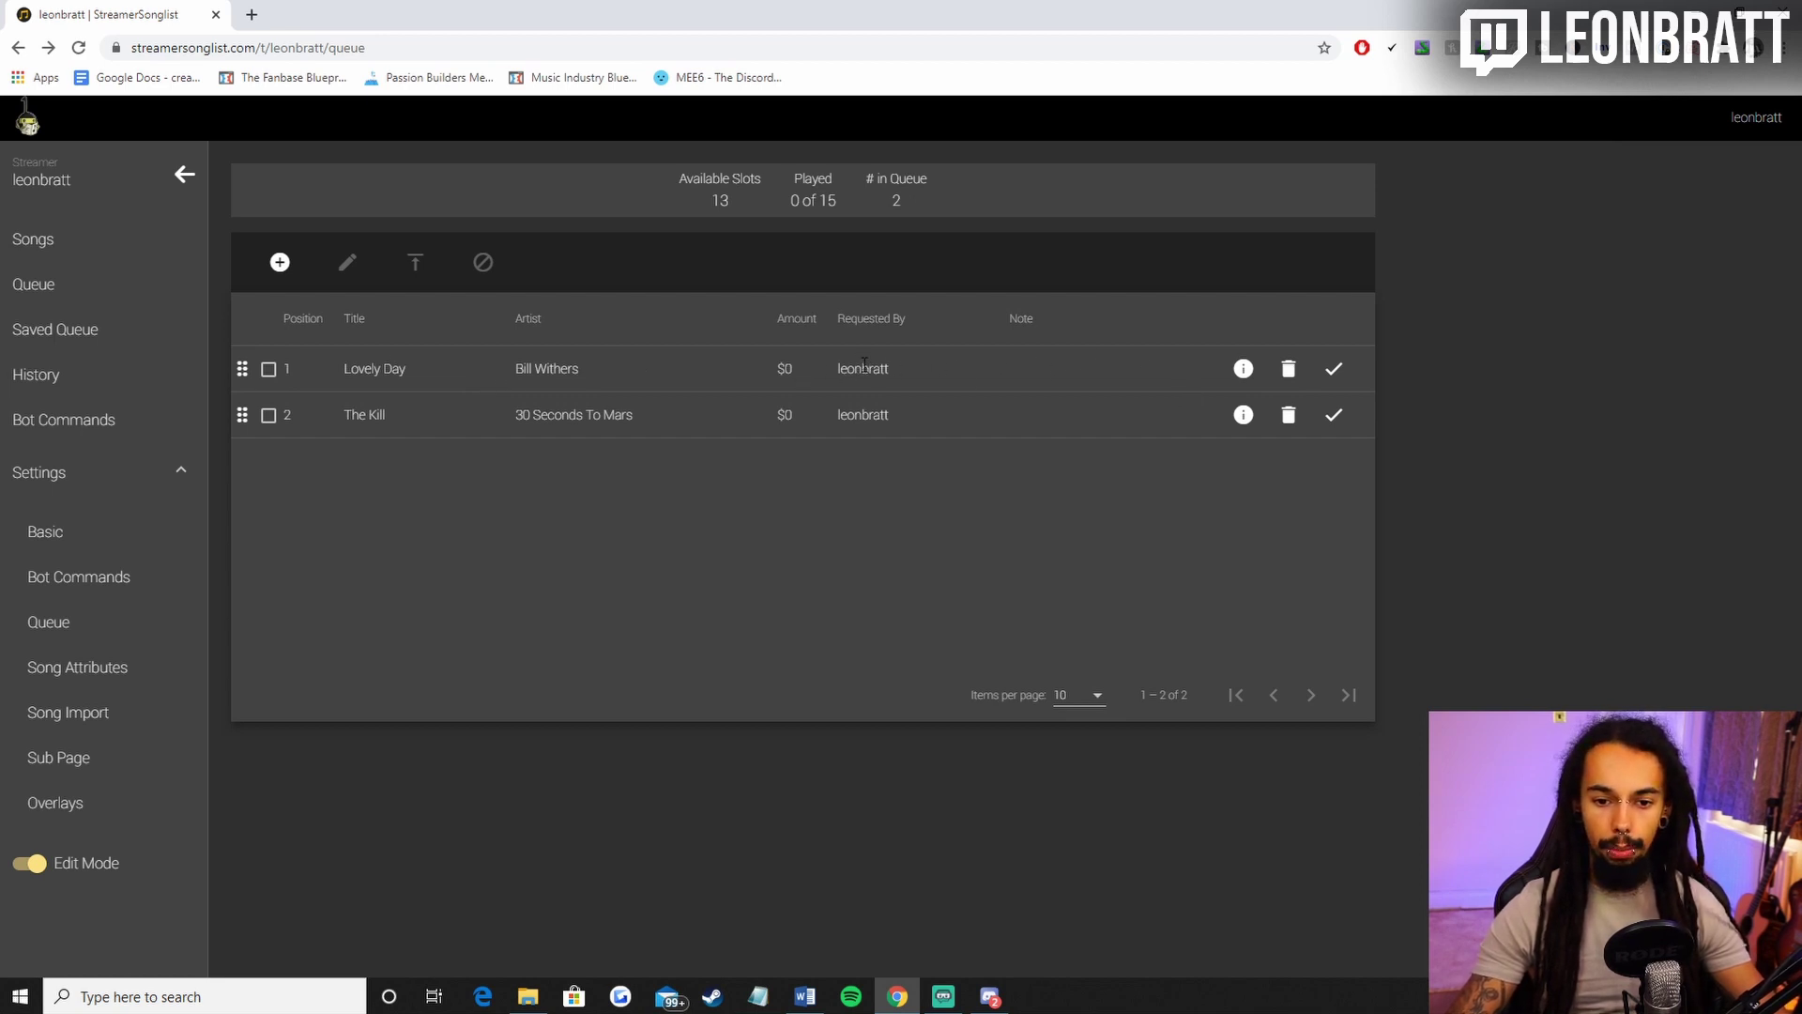
{"action": "left_click", "coordinate": [1334, 370]}
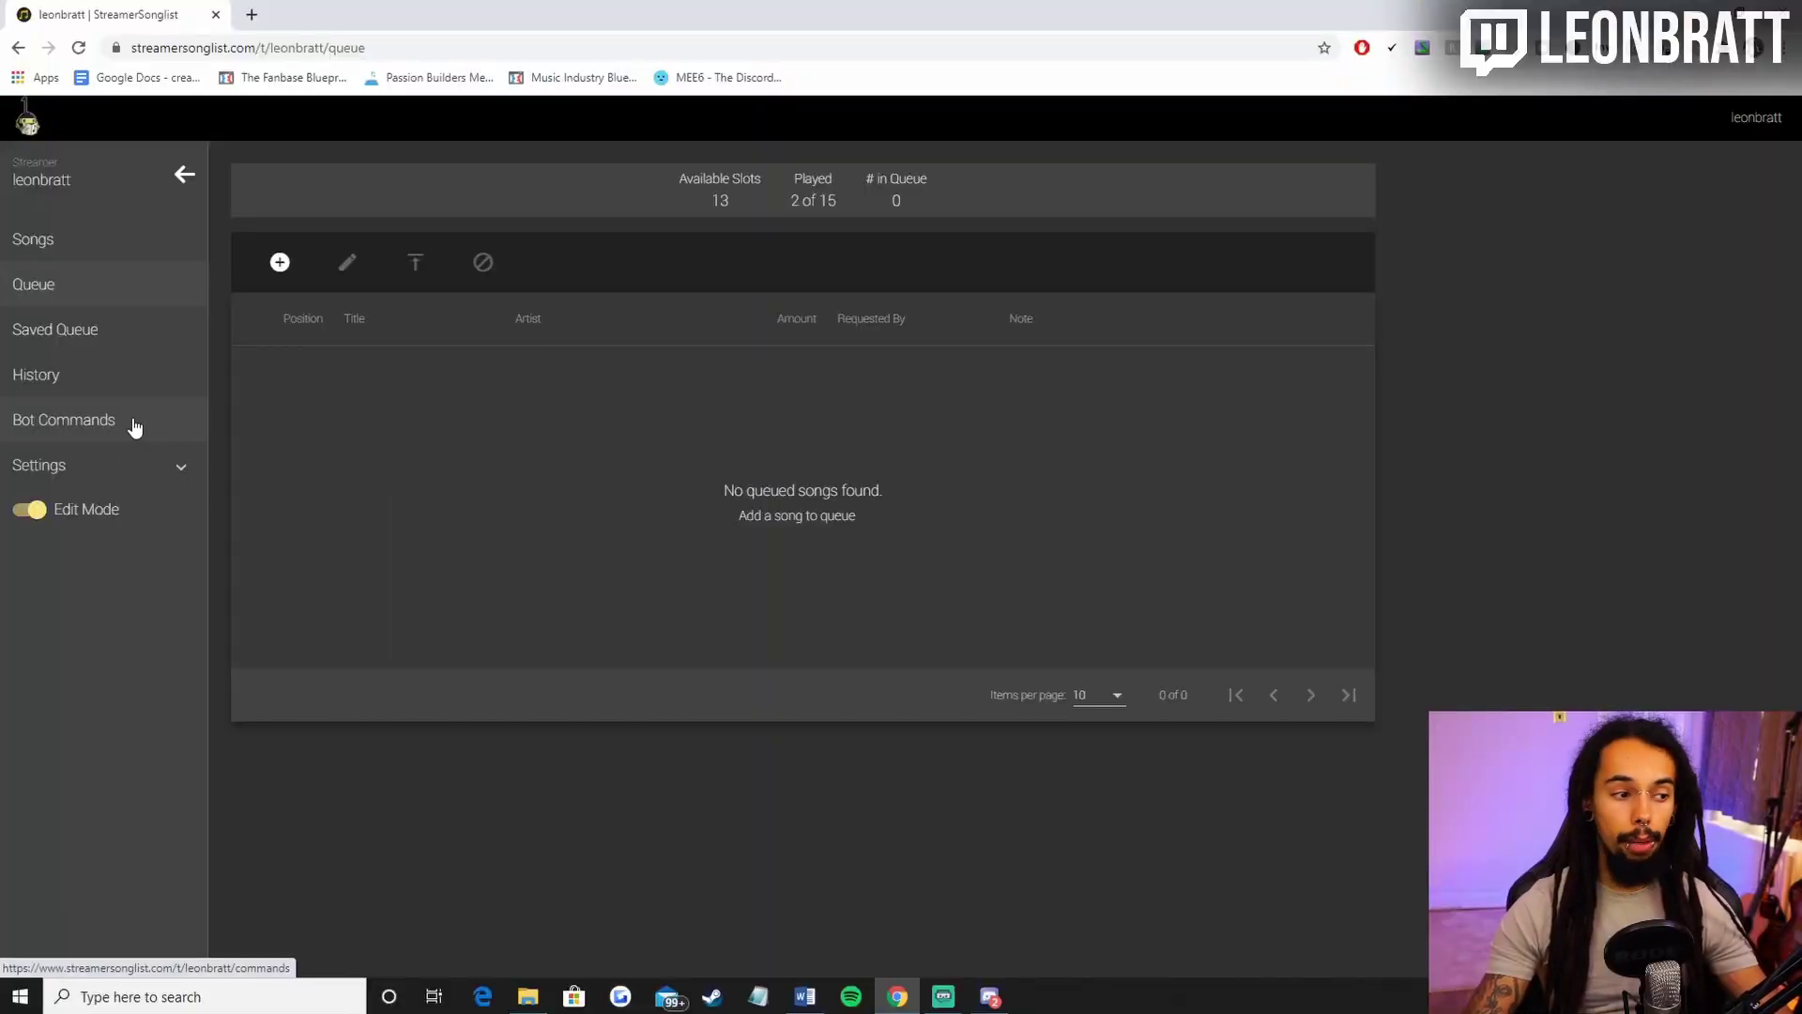
Show the Bot Commands list, then expand the Settings section.
{"action": "left_click", "coordinate": [103, 430]}
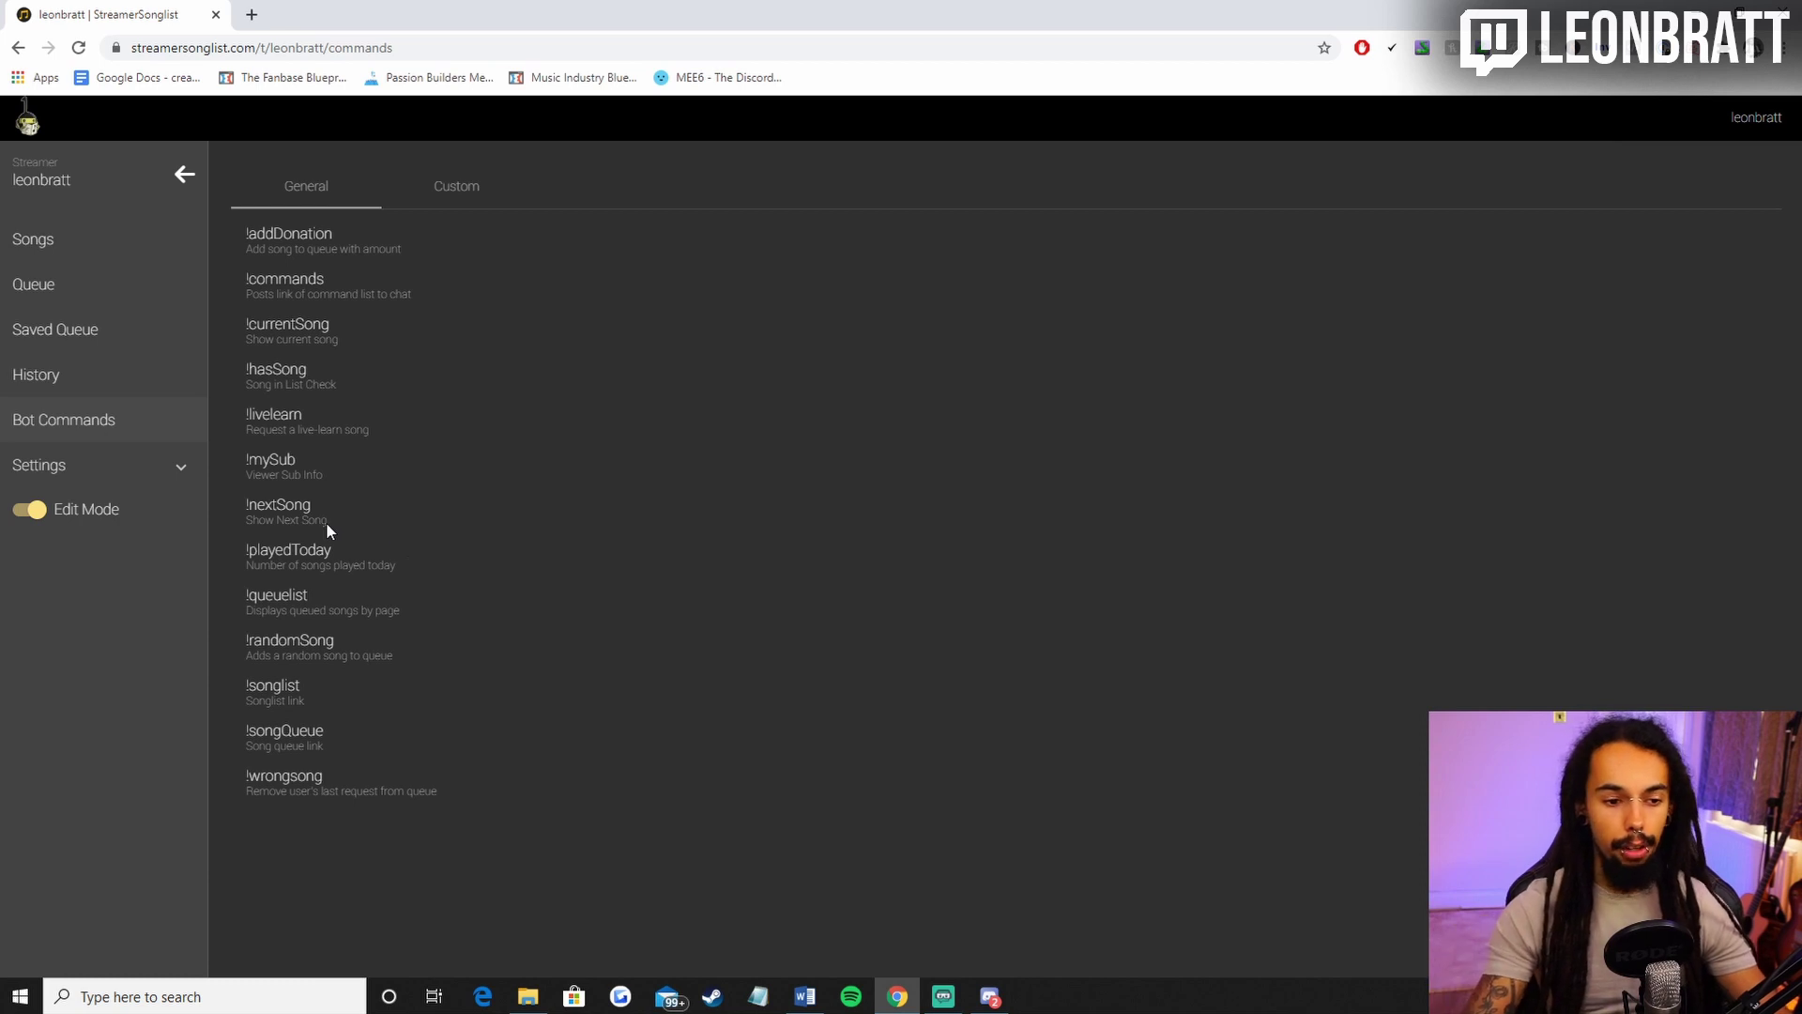
{"action": "left_click", "coordinate": [175, 475]}
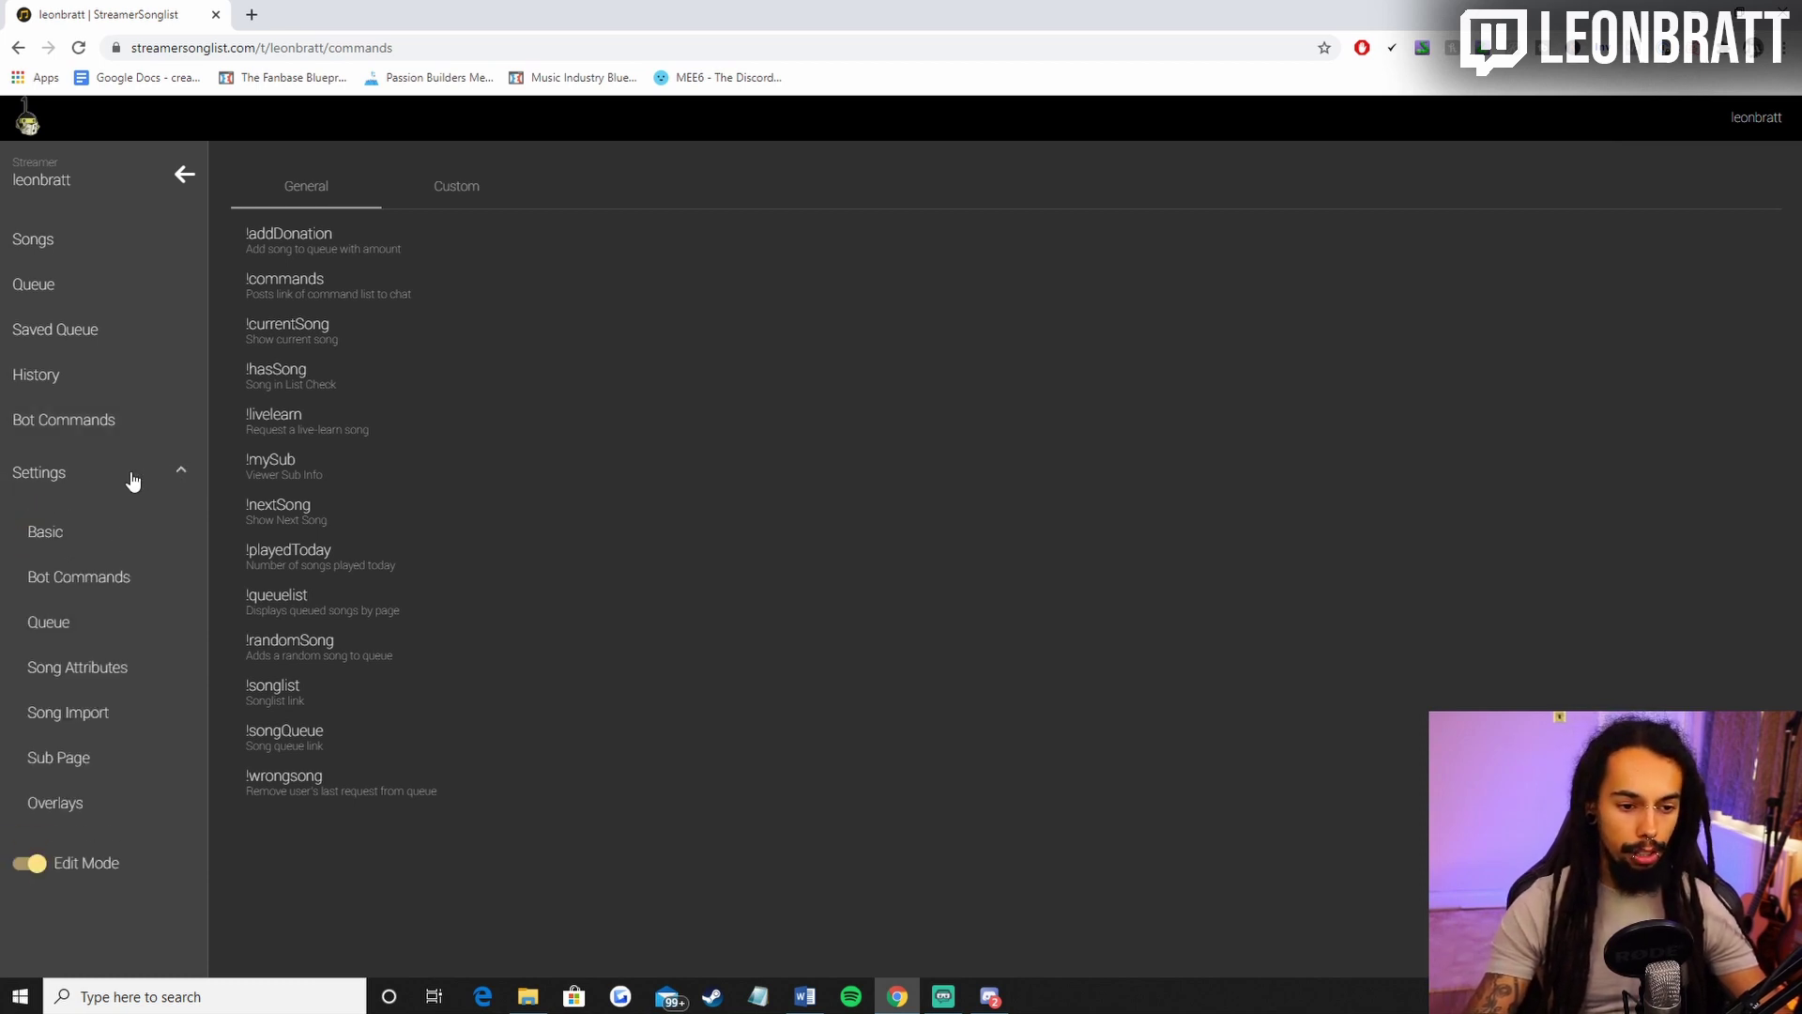
Open Settings > Bot Commands and scroll through the command enable/disable toggles.
{"action": "left_click", "coordinate": [78, 579]}
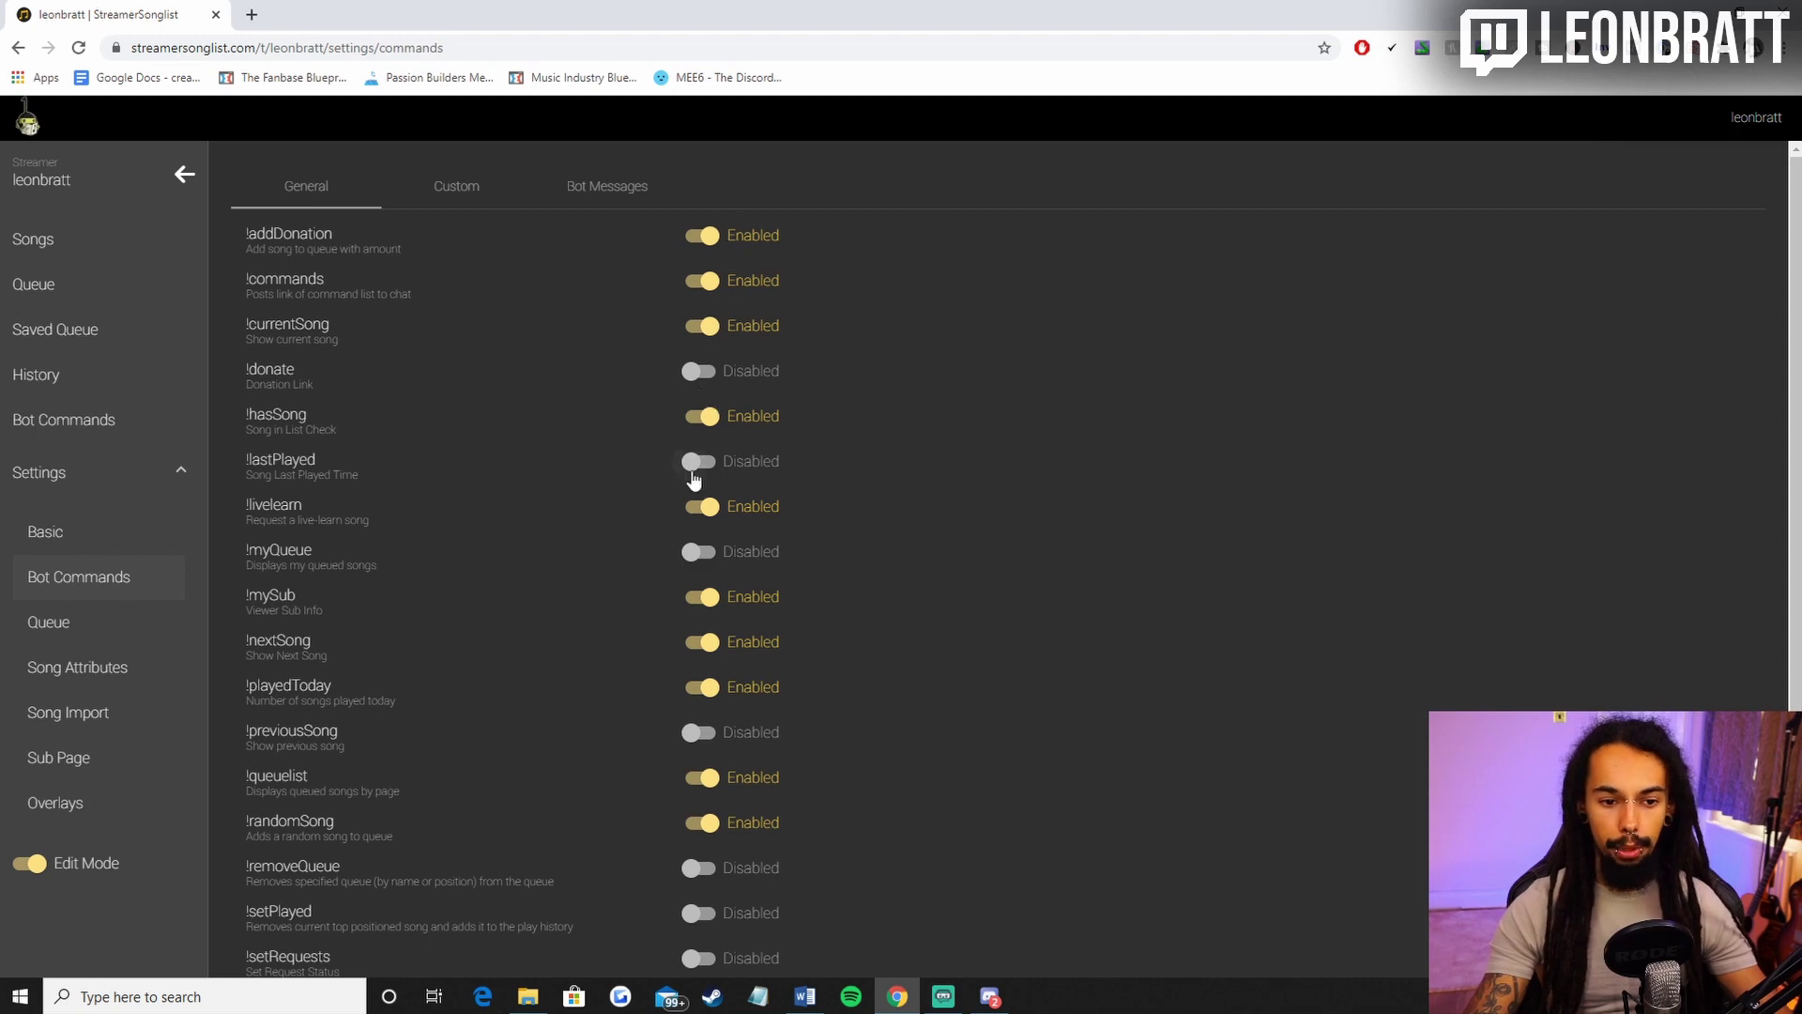
{"action": "scroll", "coordinate": [662, 514], "scroll_direction": "down", "scroll_amount": 3}
{"action": "scroll", "coordinate": [656, 514], "scroll_direction": "up", "scroll_amount": 3}
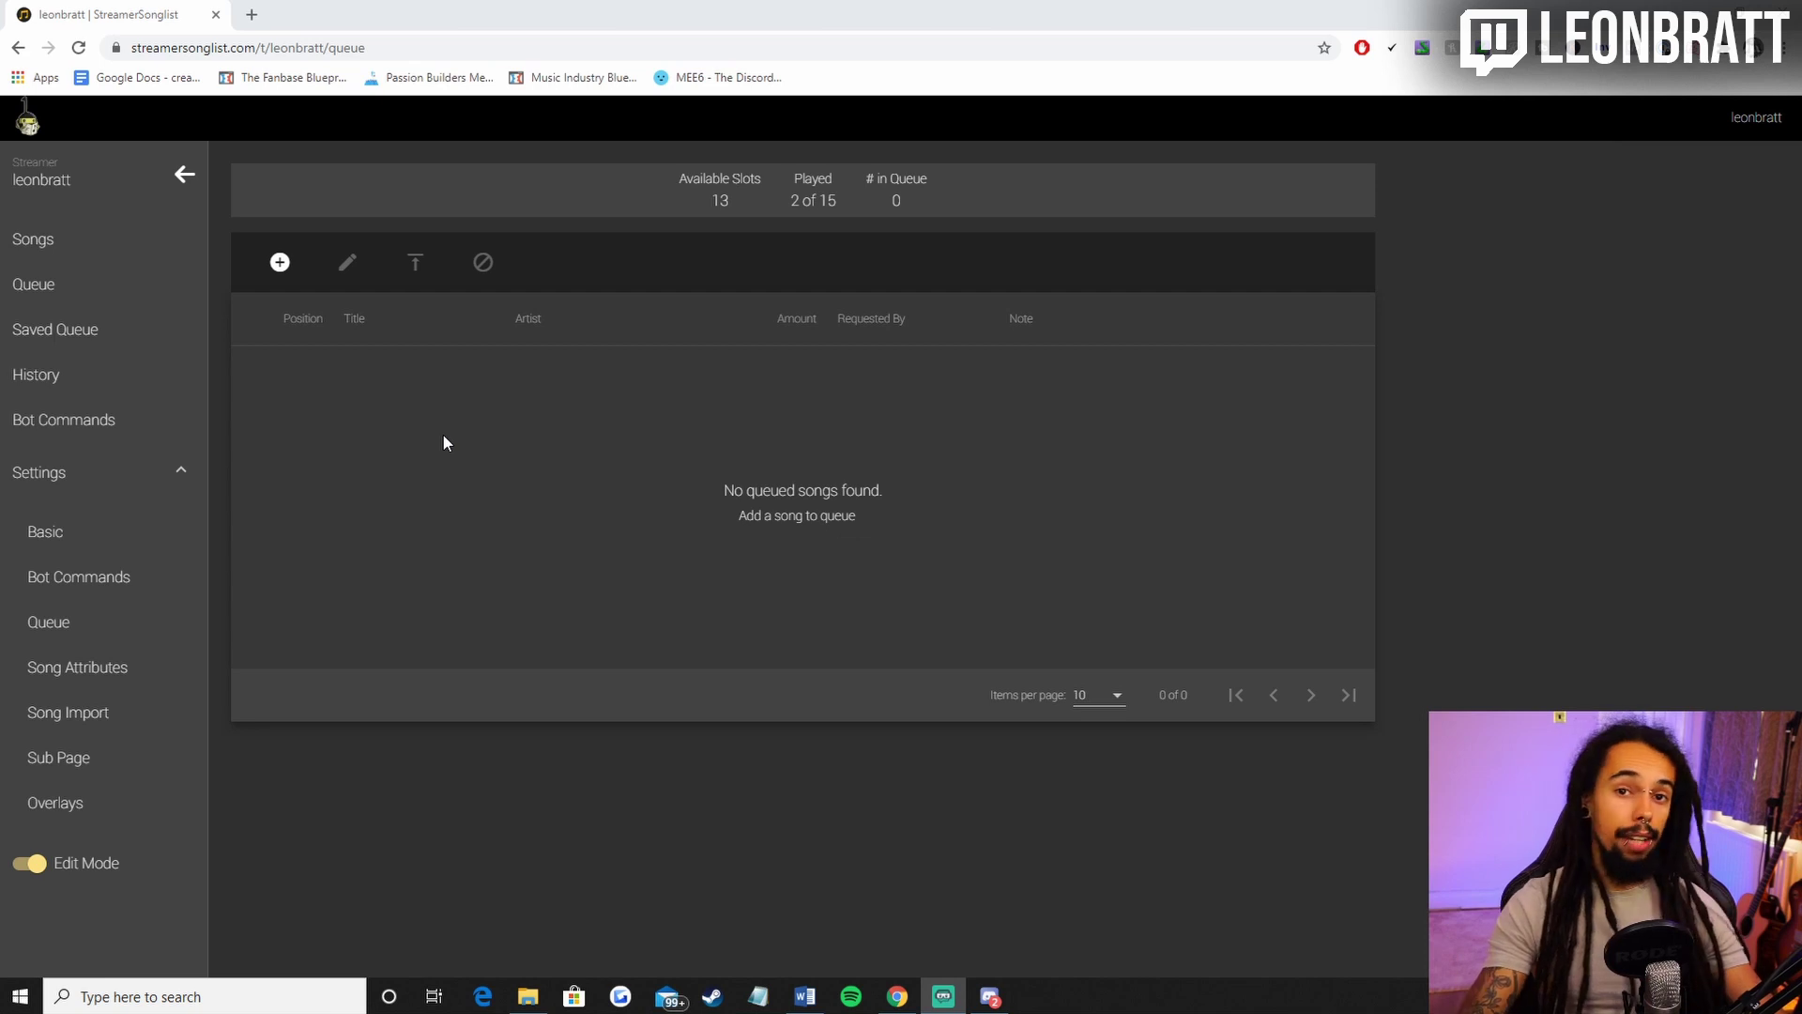
Add In The End by Linkin Park to the queue, then collapse the Settings section.
{"action": "left_click", "coordinate": [279, 265]}
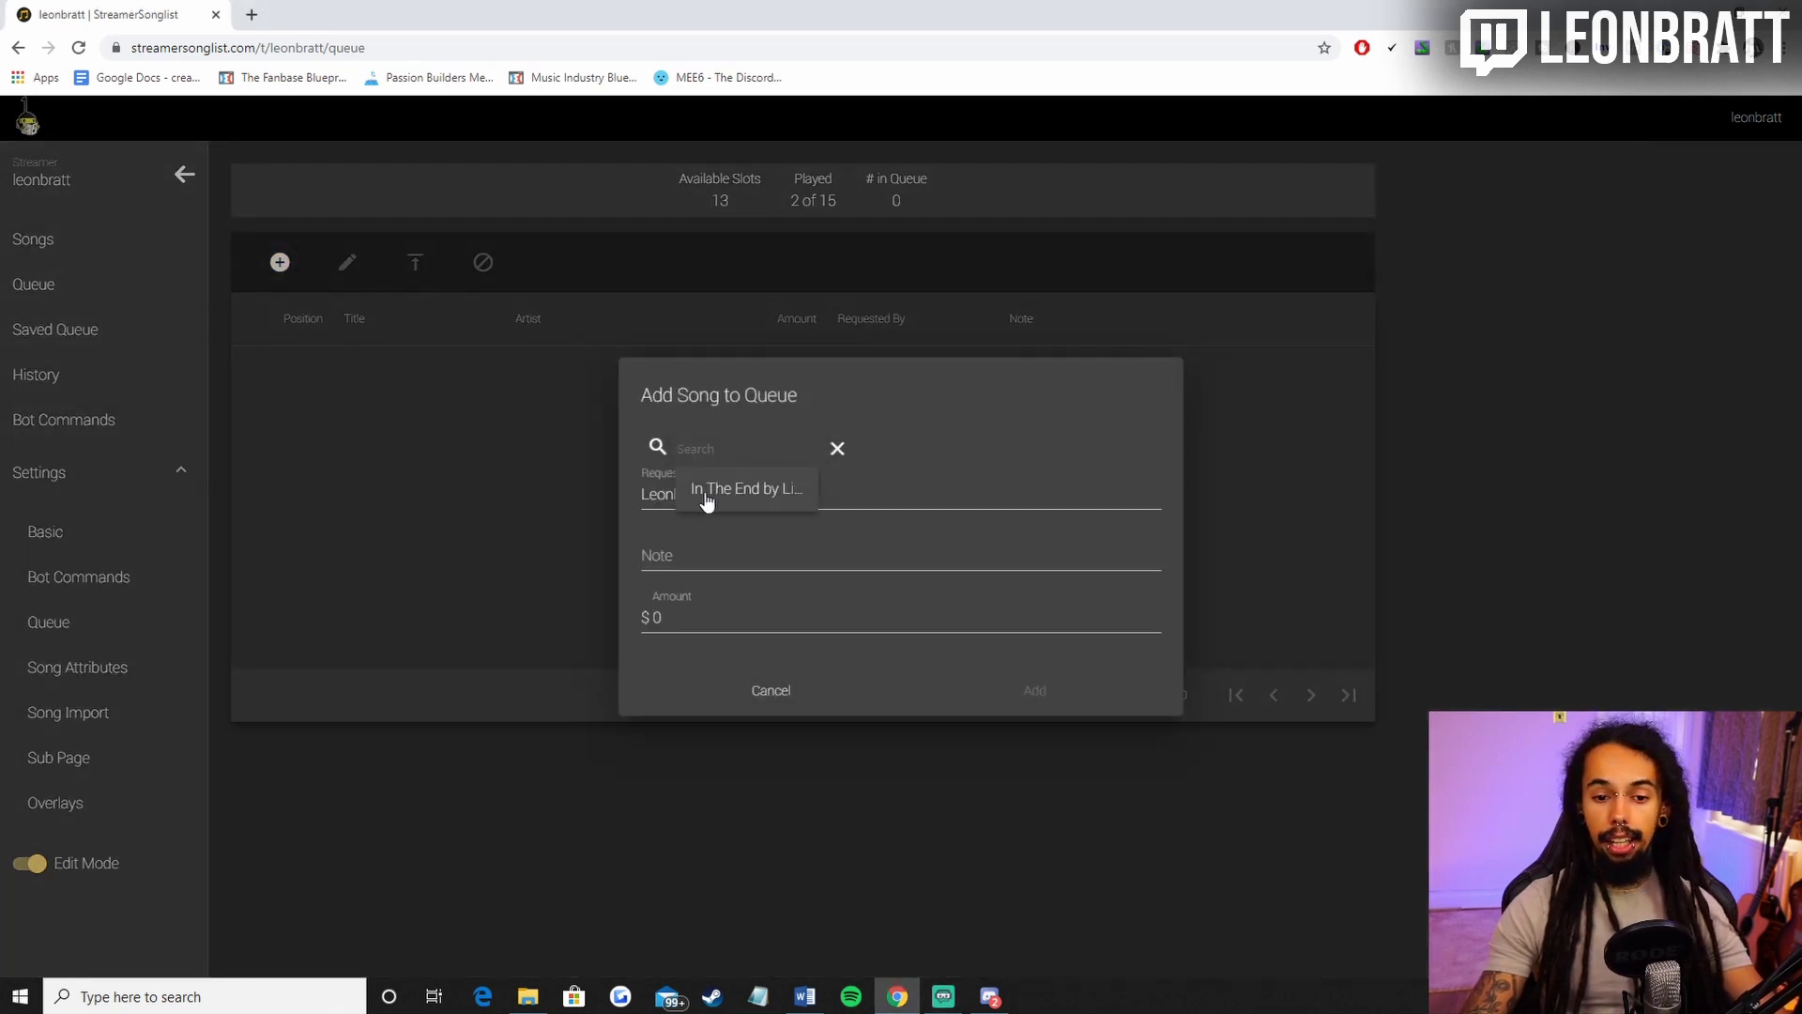
{"action": "left_click", "coordinate": [748, 493]}
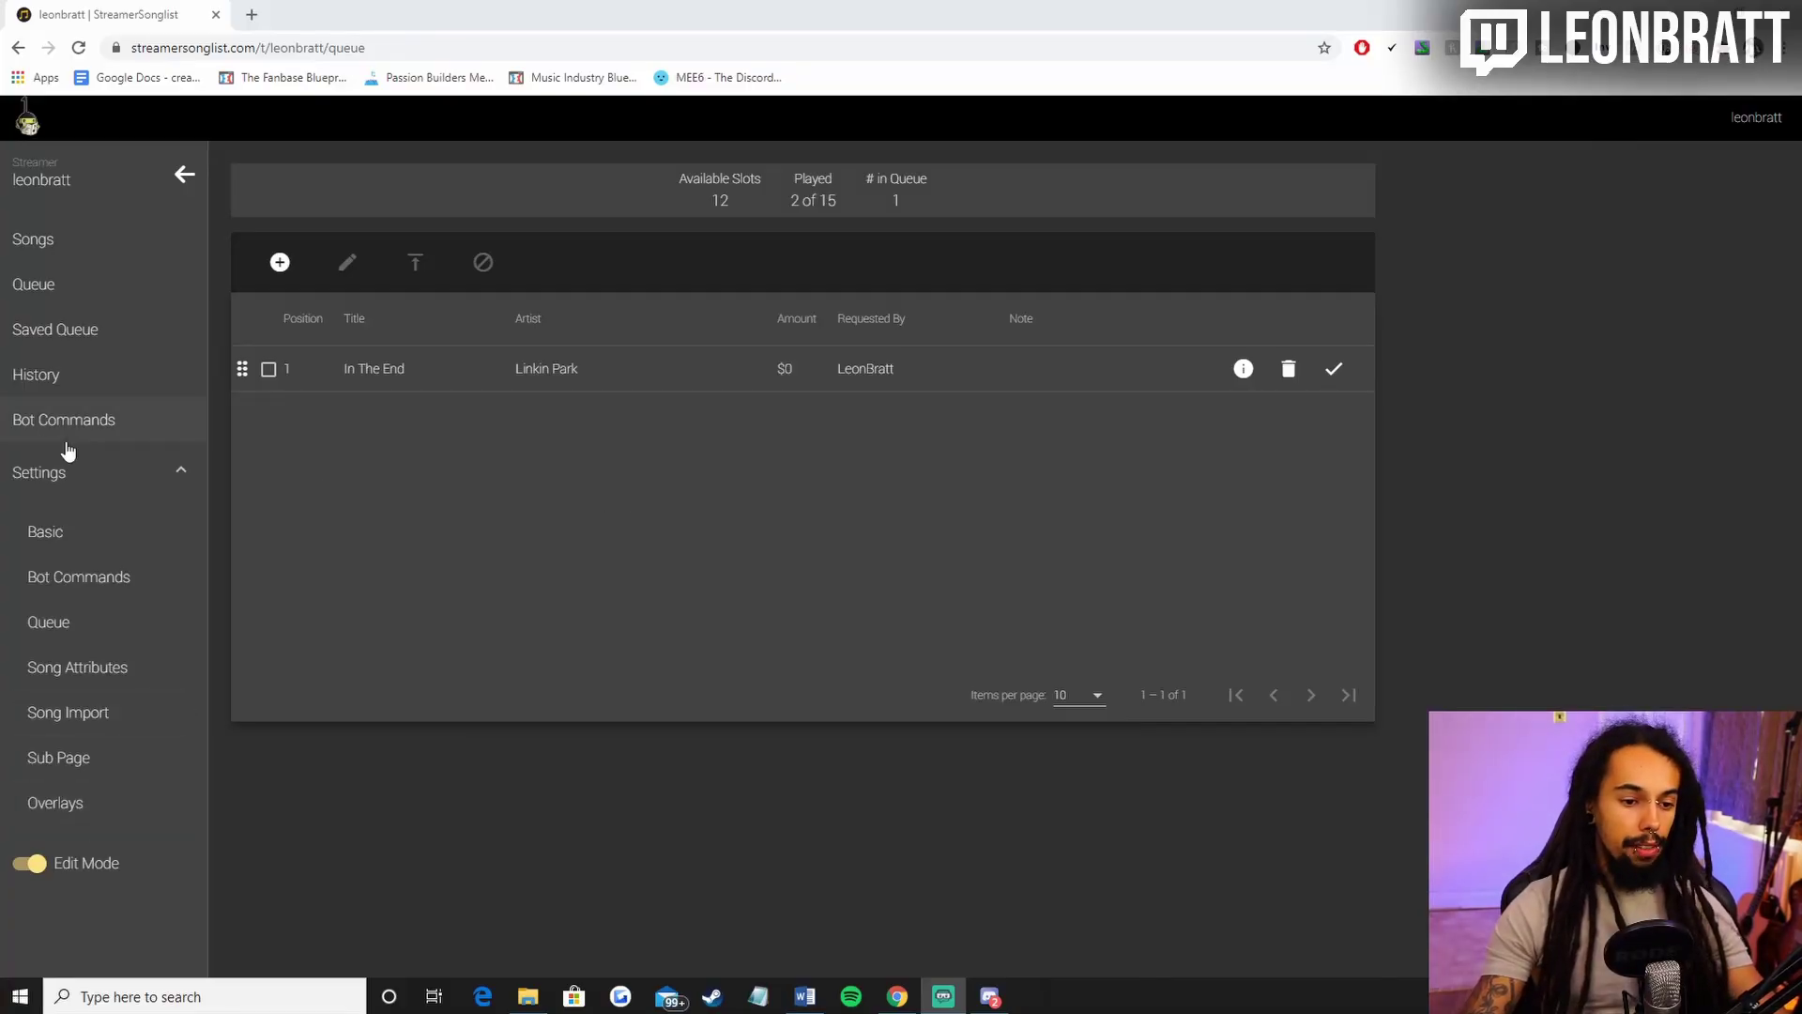
{"action": "left_click", "coordinate": [75, 467]}
Open Overlays in a new tab and preview a public template like SW Requests.
{"action": "left_click", "coordinate": [165, 474]}
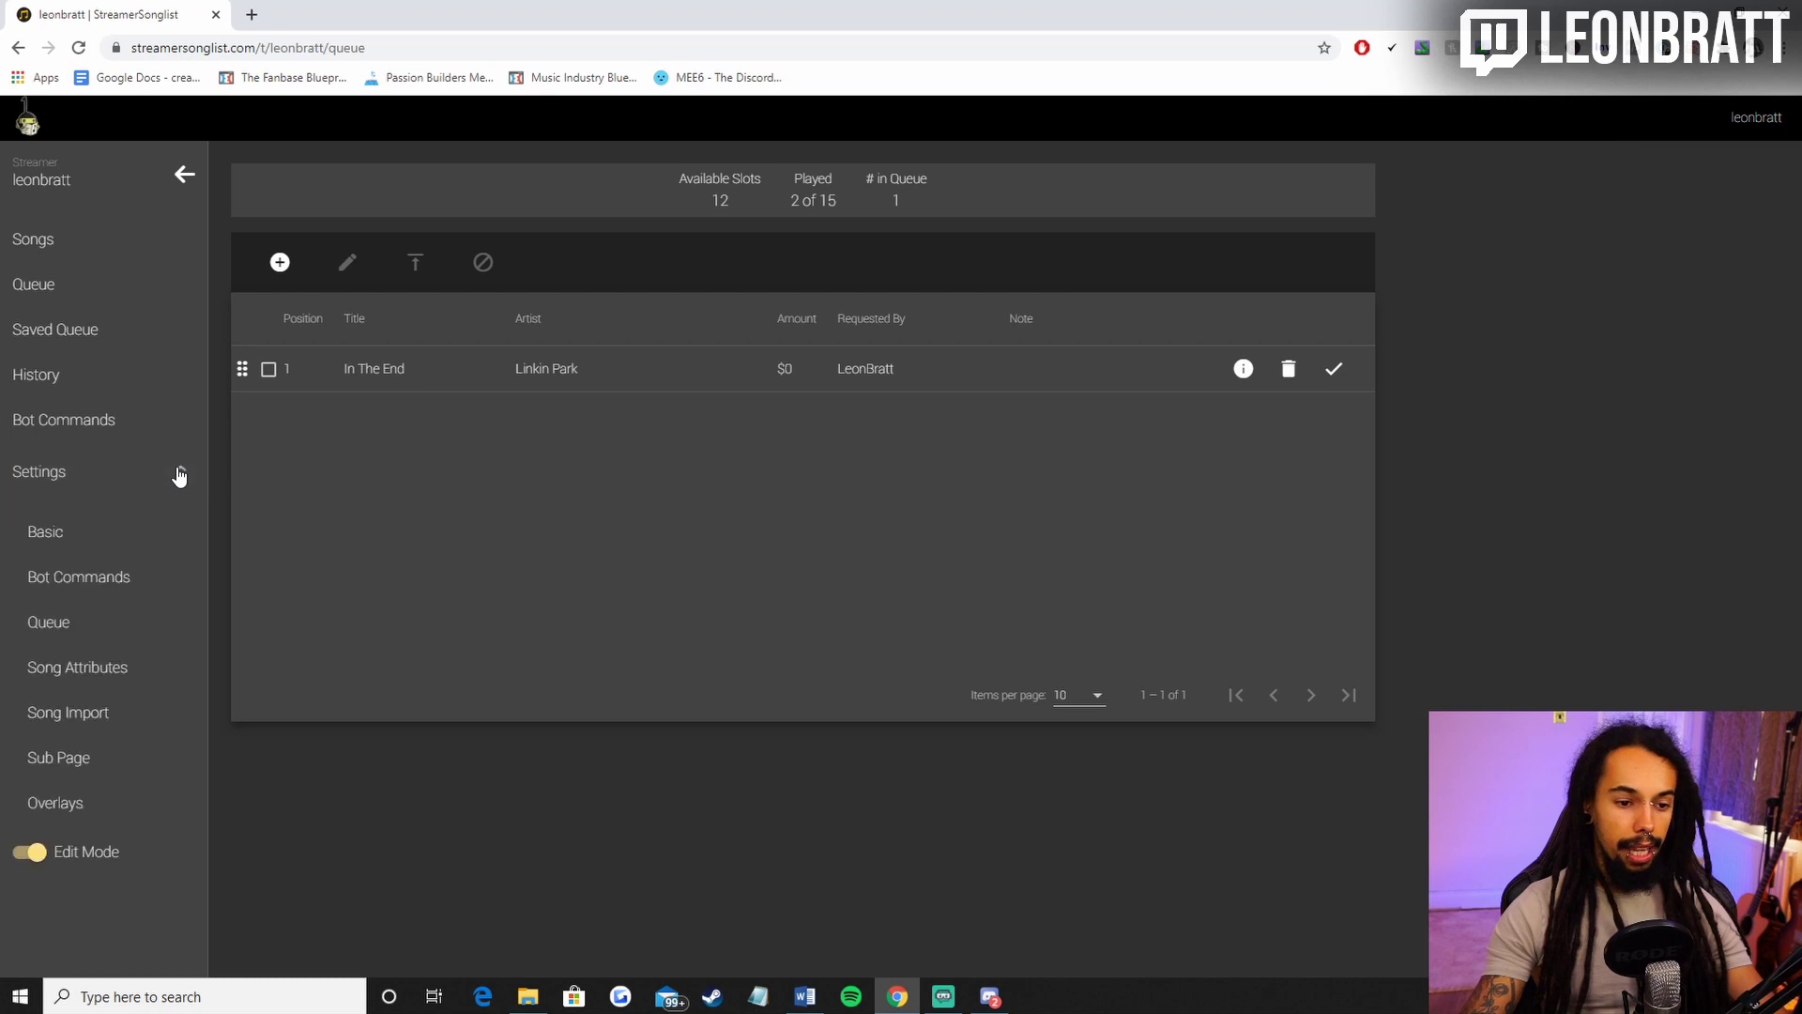
{"action": "left_click", "coordinate": [71, 802]}
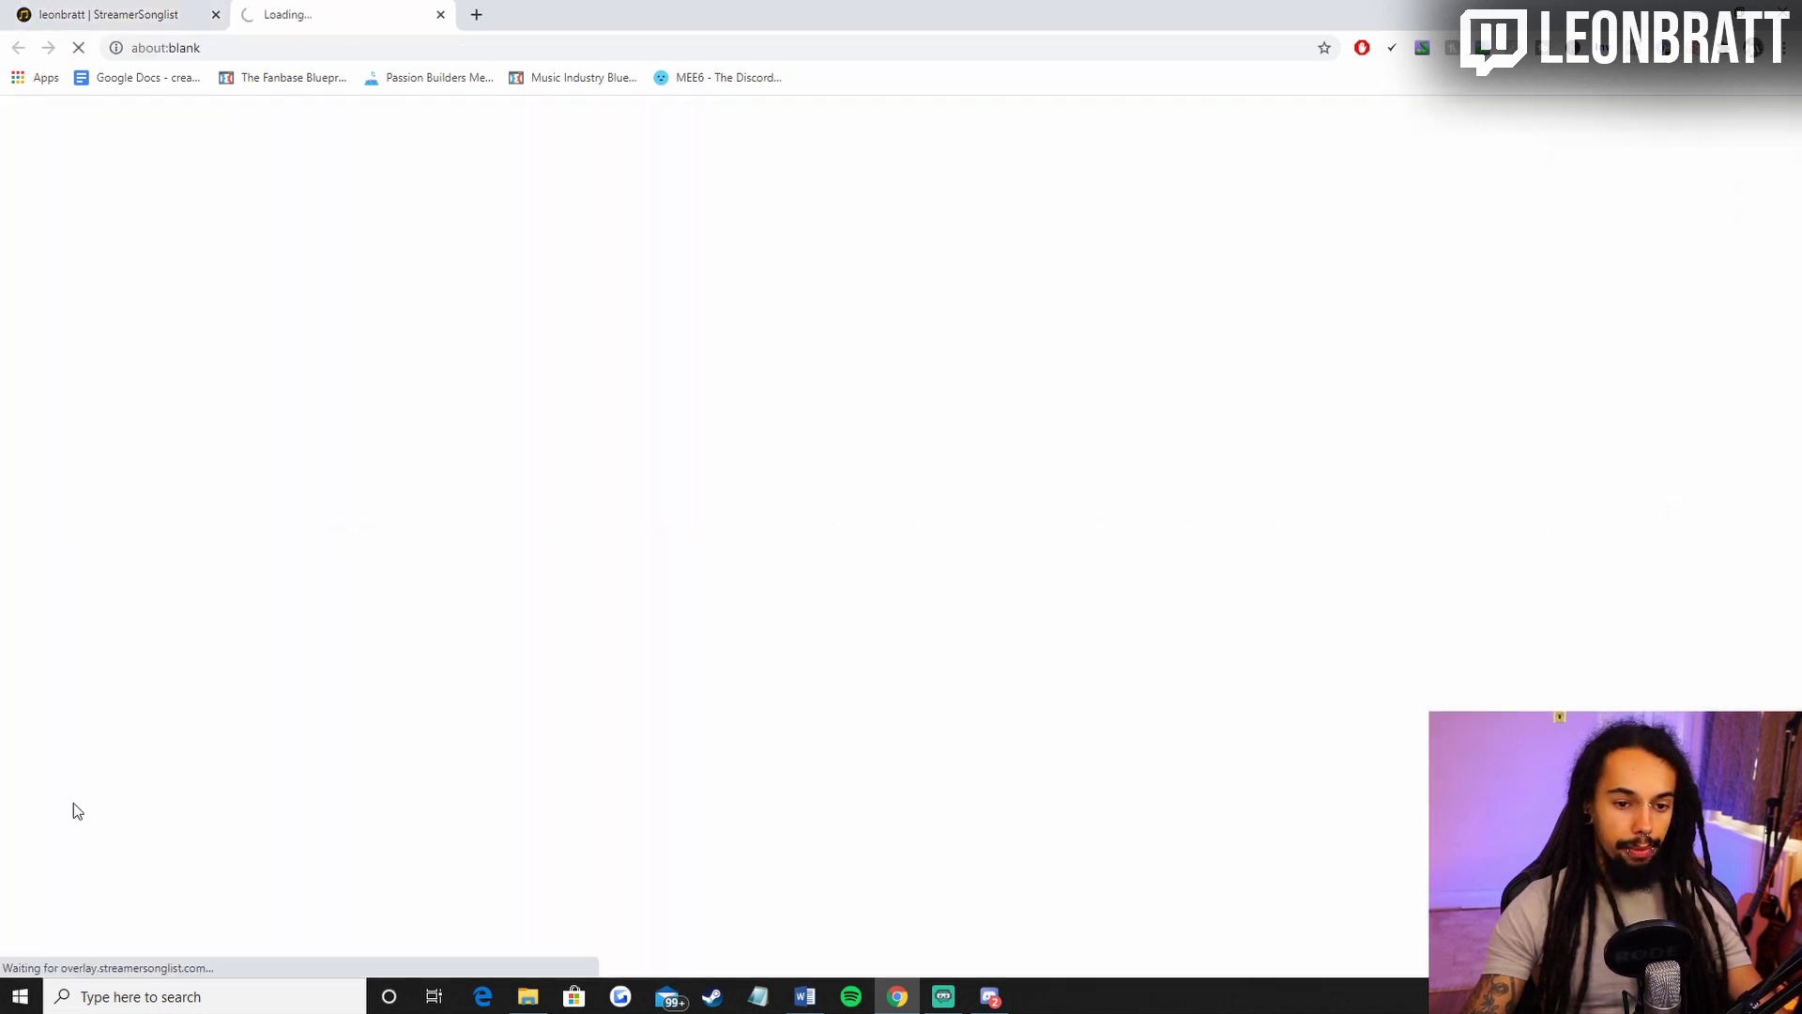
{"action": "scroll", "coordinate": [967, 481], "scroll_direction": "down", "scroll_amount": 1}
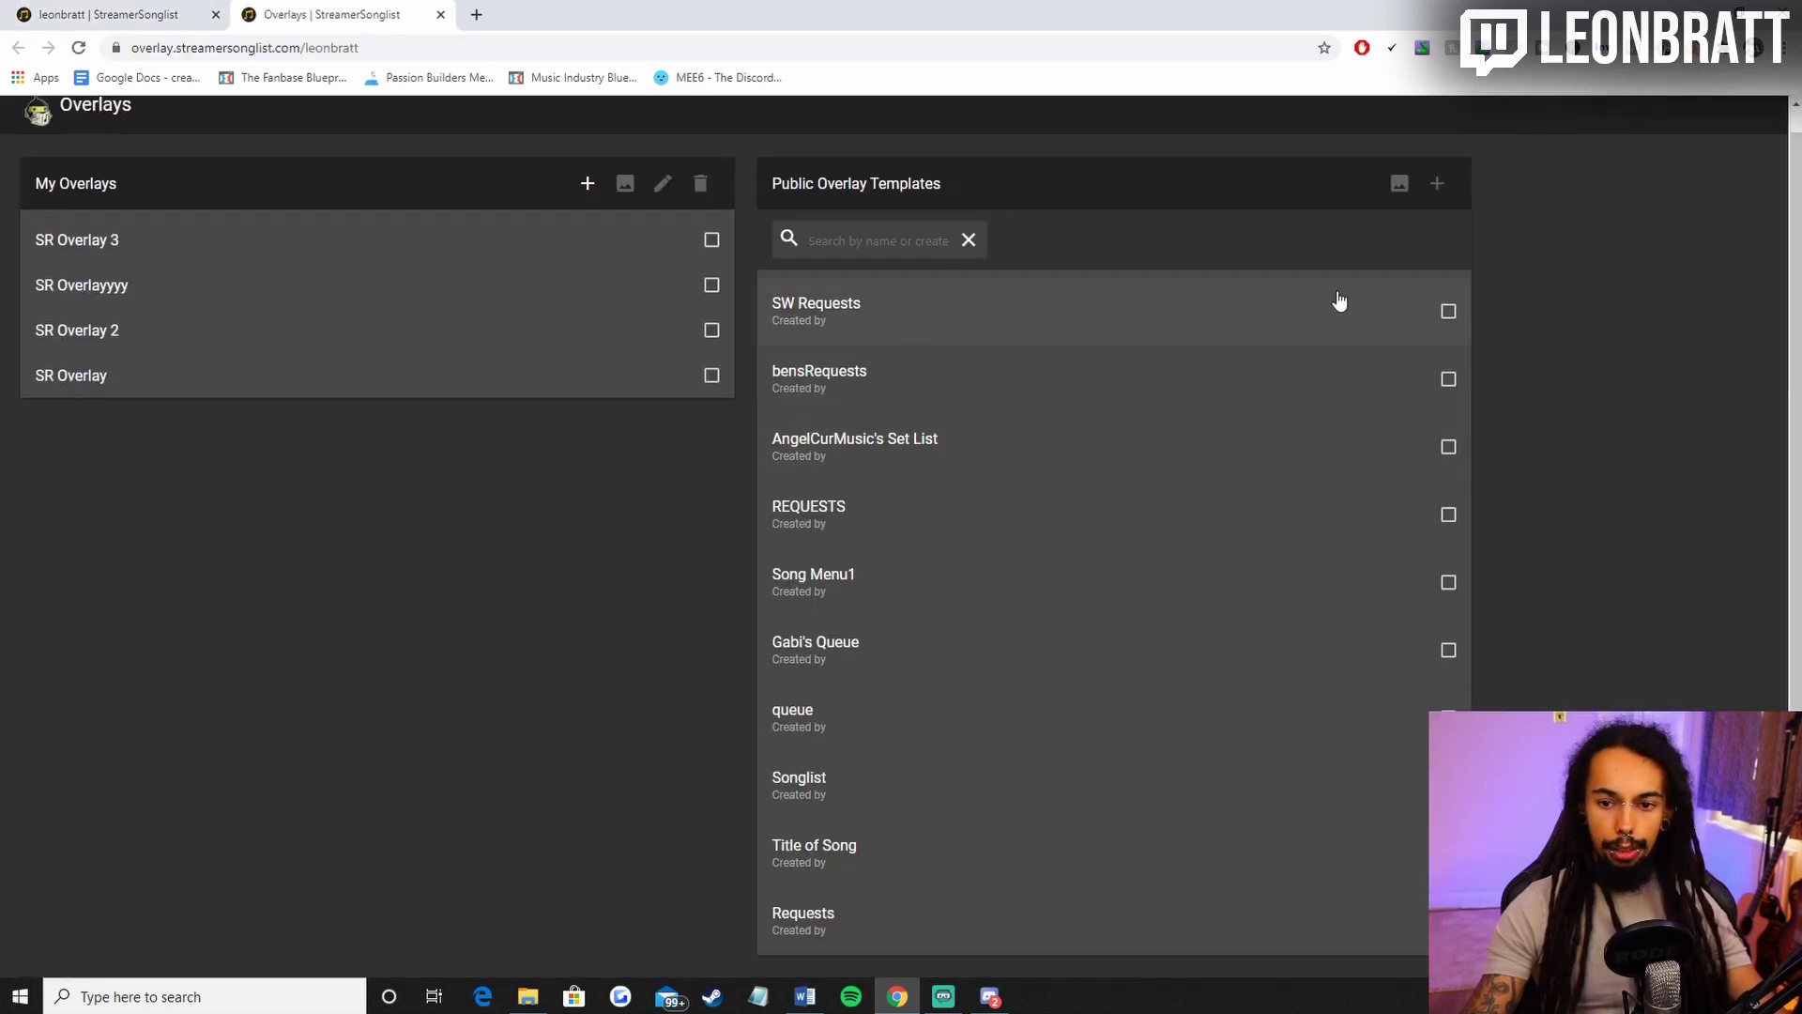
{"action": "left_click", "coordinate": [1449, 312]}
{"action": "left_click", "coordinate": [1455, 323]}
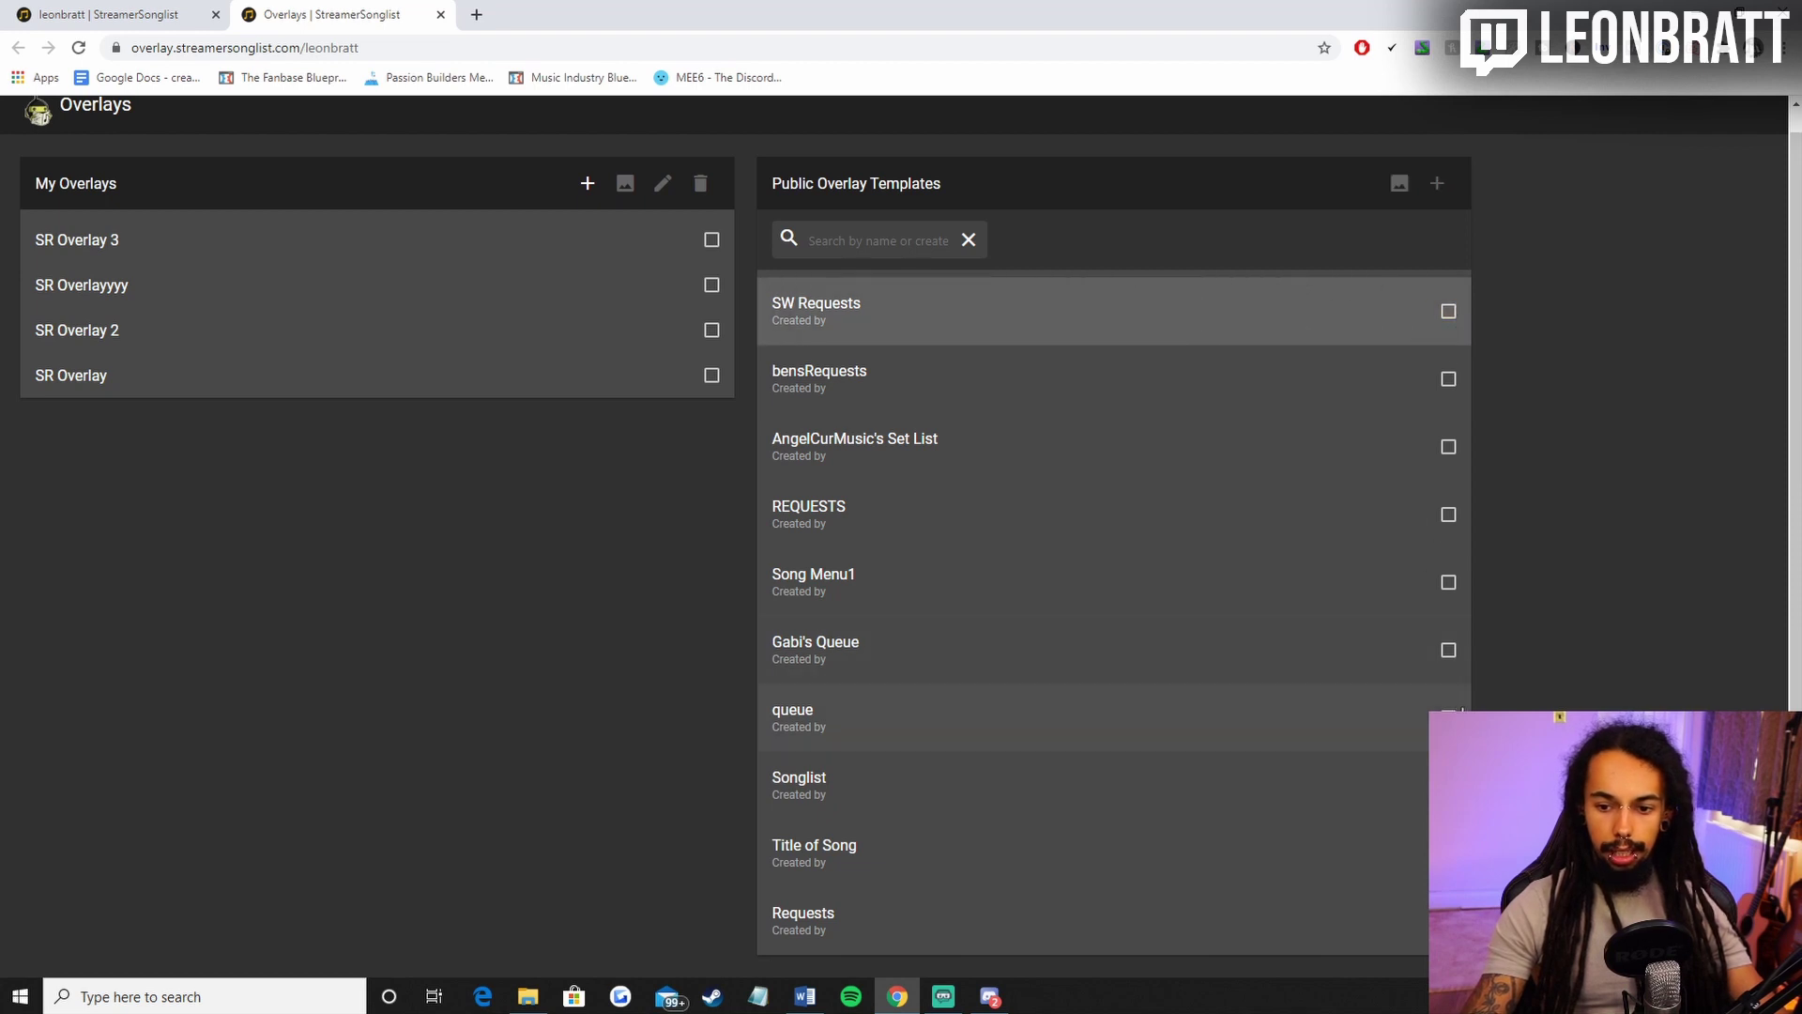
{"action": "left_click", "coordinate": [1400, 184]}
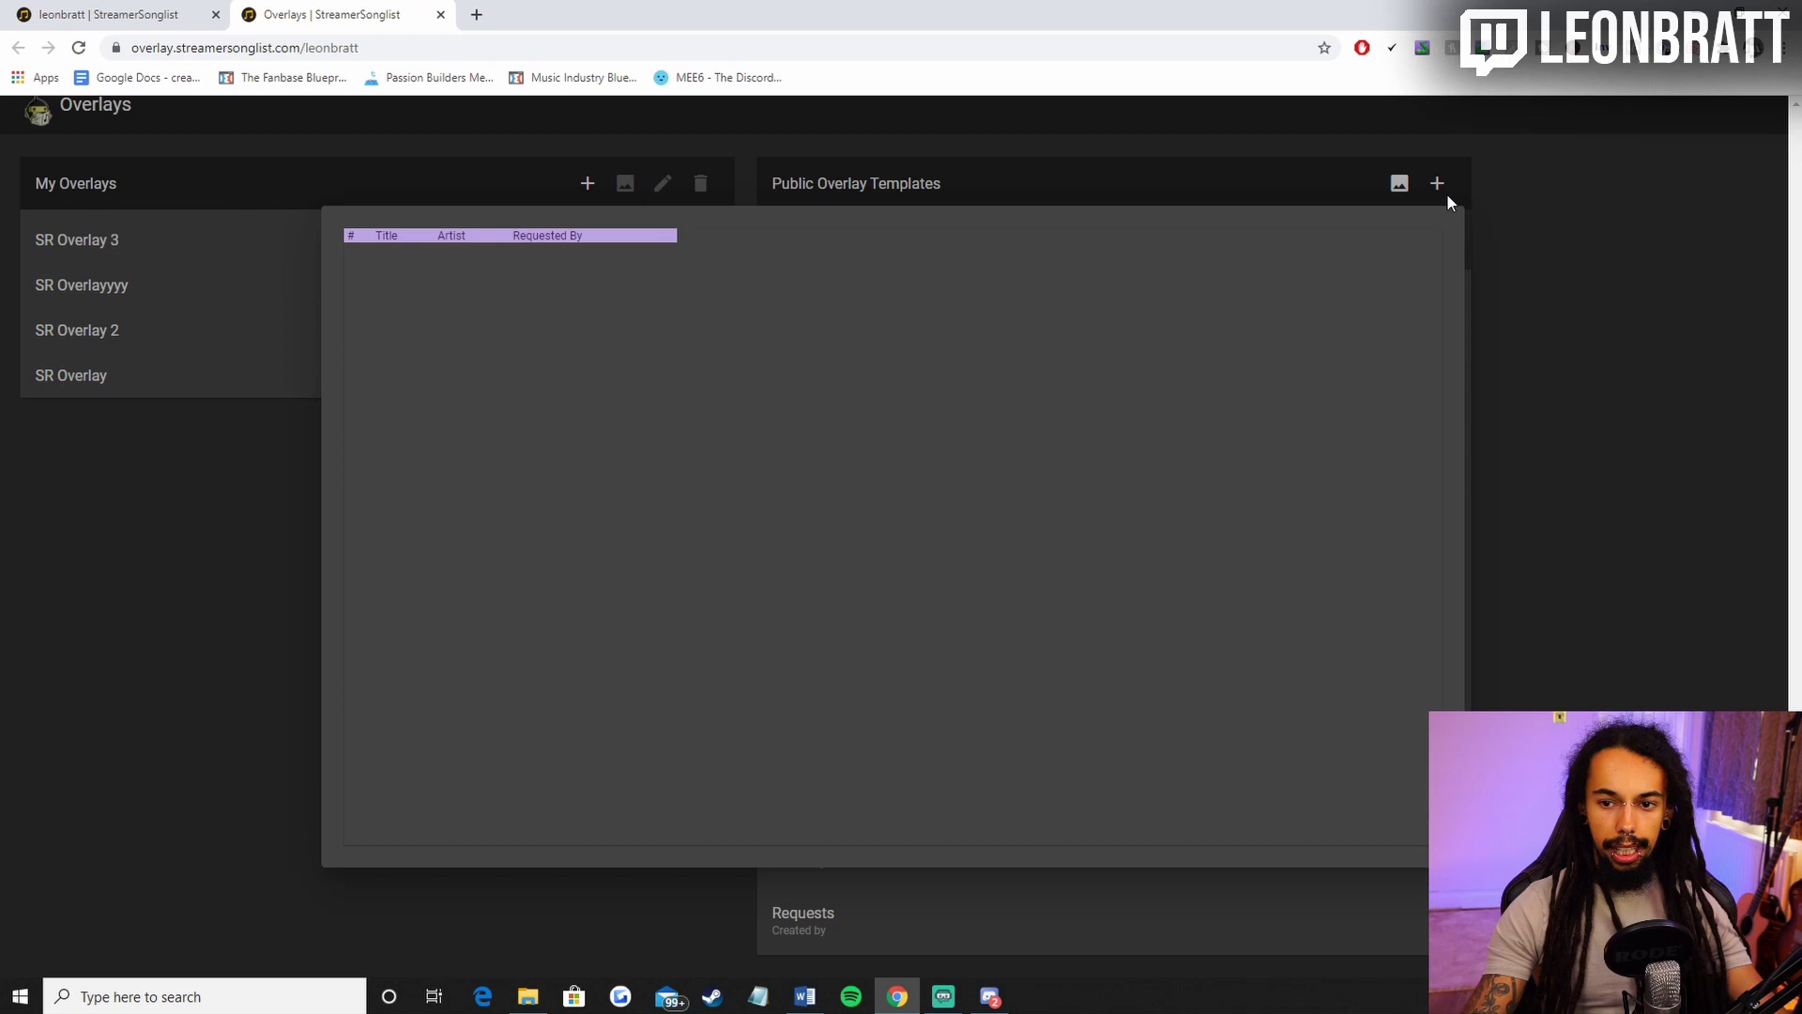
{"action": "left_click", "coordinate": [1574, 237]}
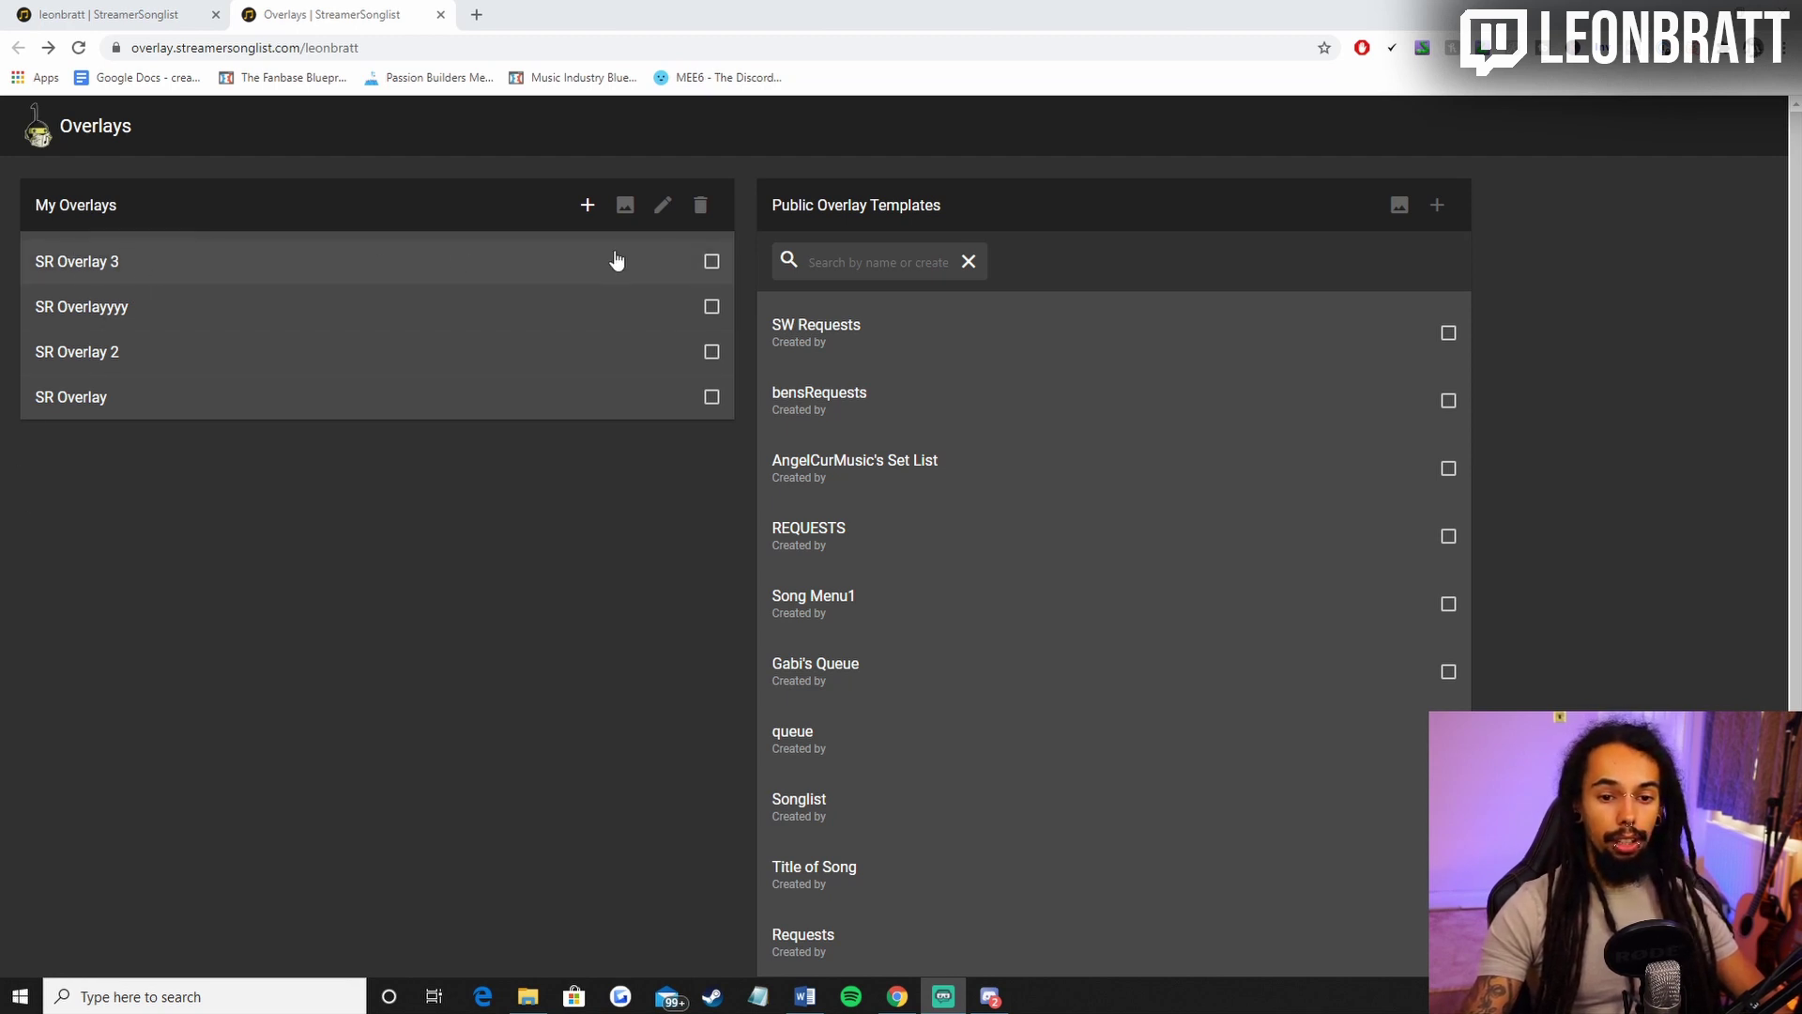
Select SR Overlay 3 under My Overlays and open it in the overlay editor.
{"action": "left_click", "coordinate": [713, 262]}
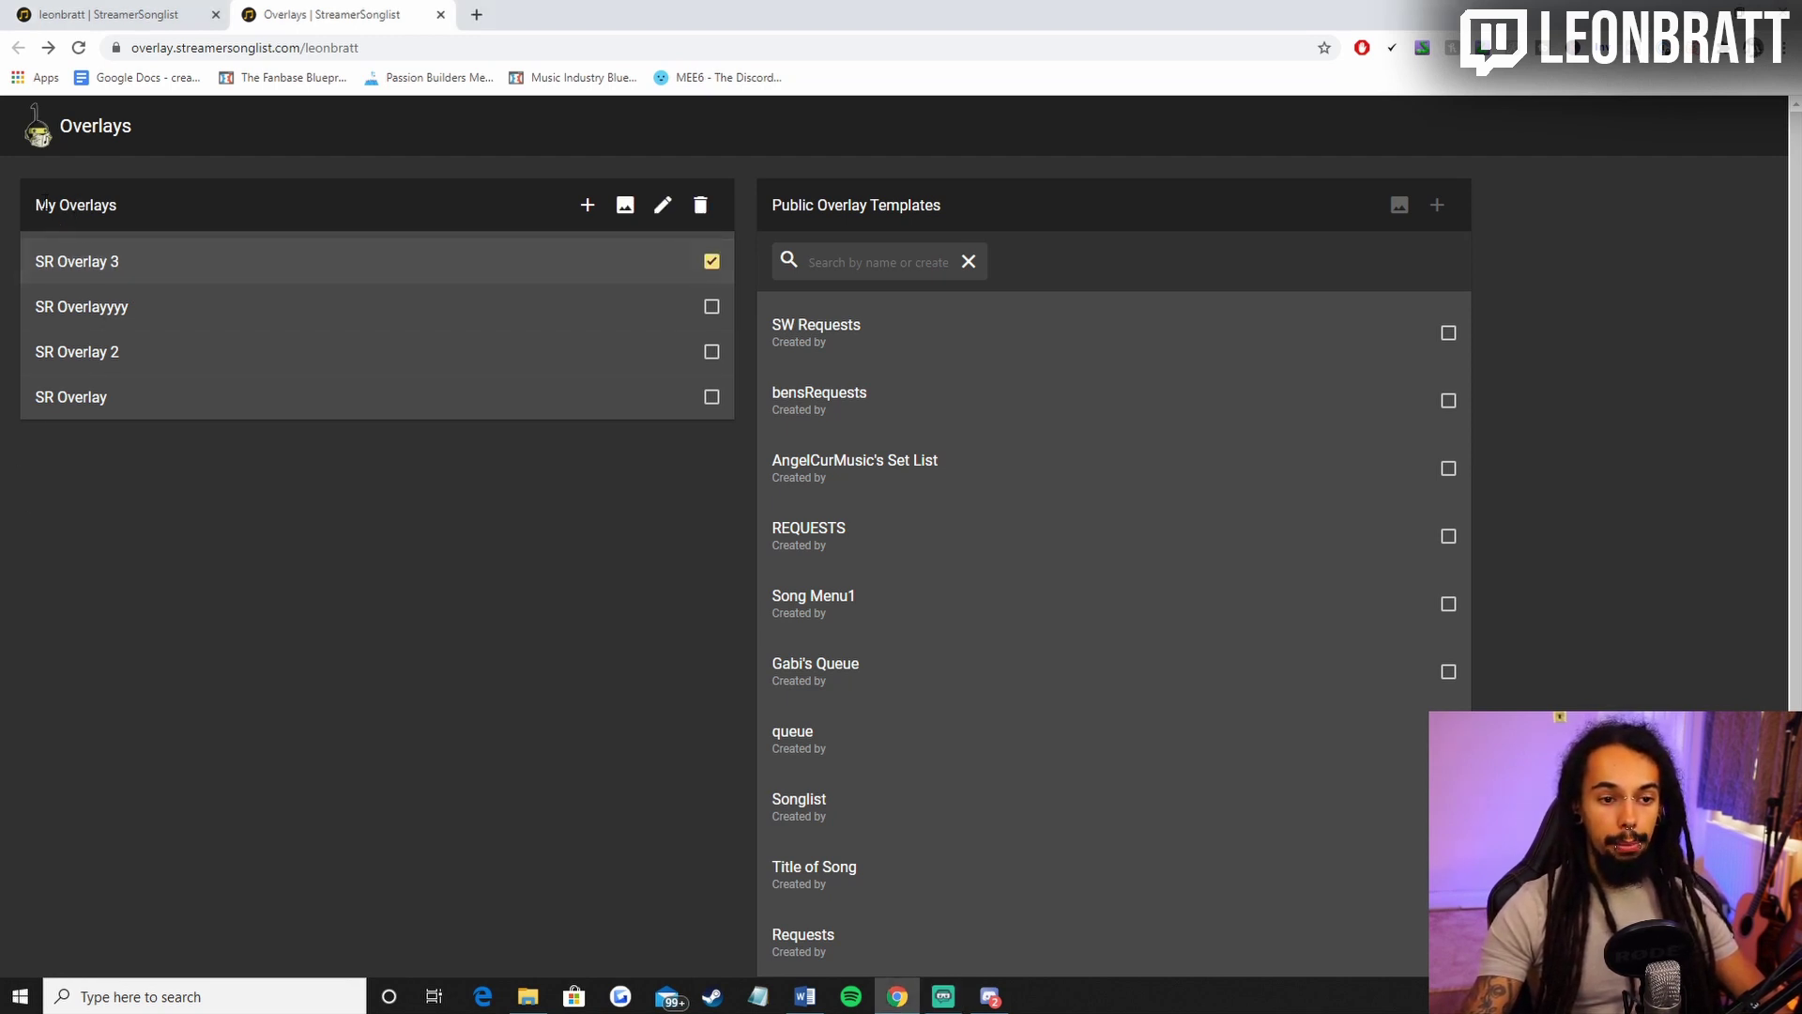
{"action": "left_click", "coordinate": [664, 205]}
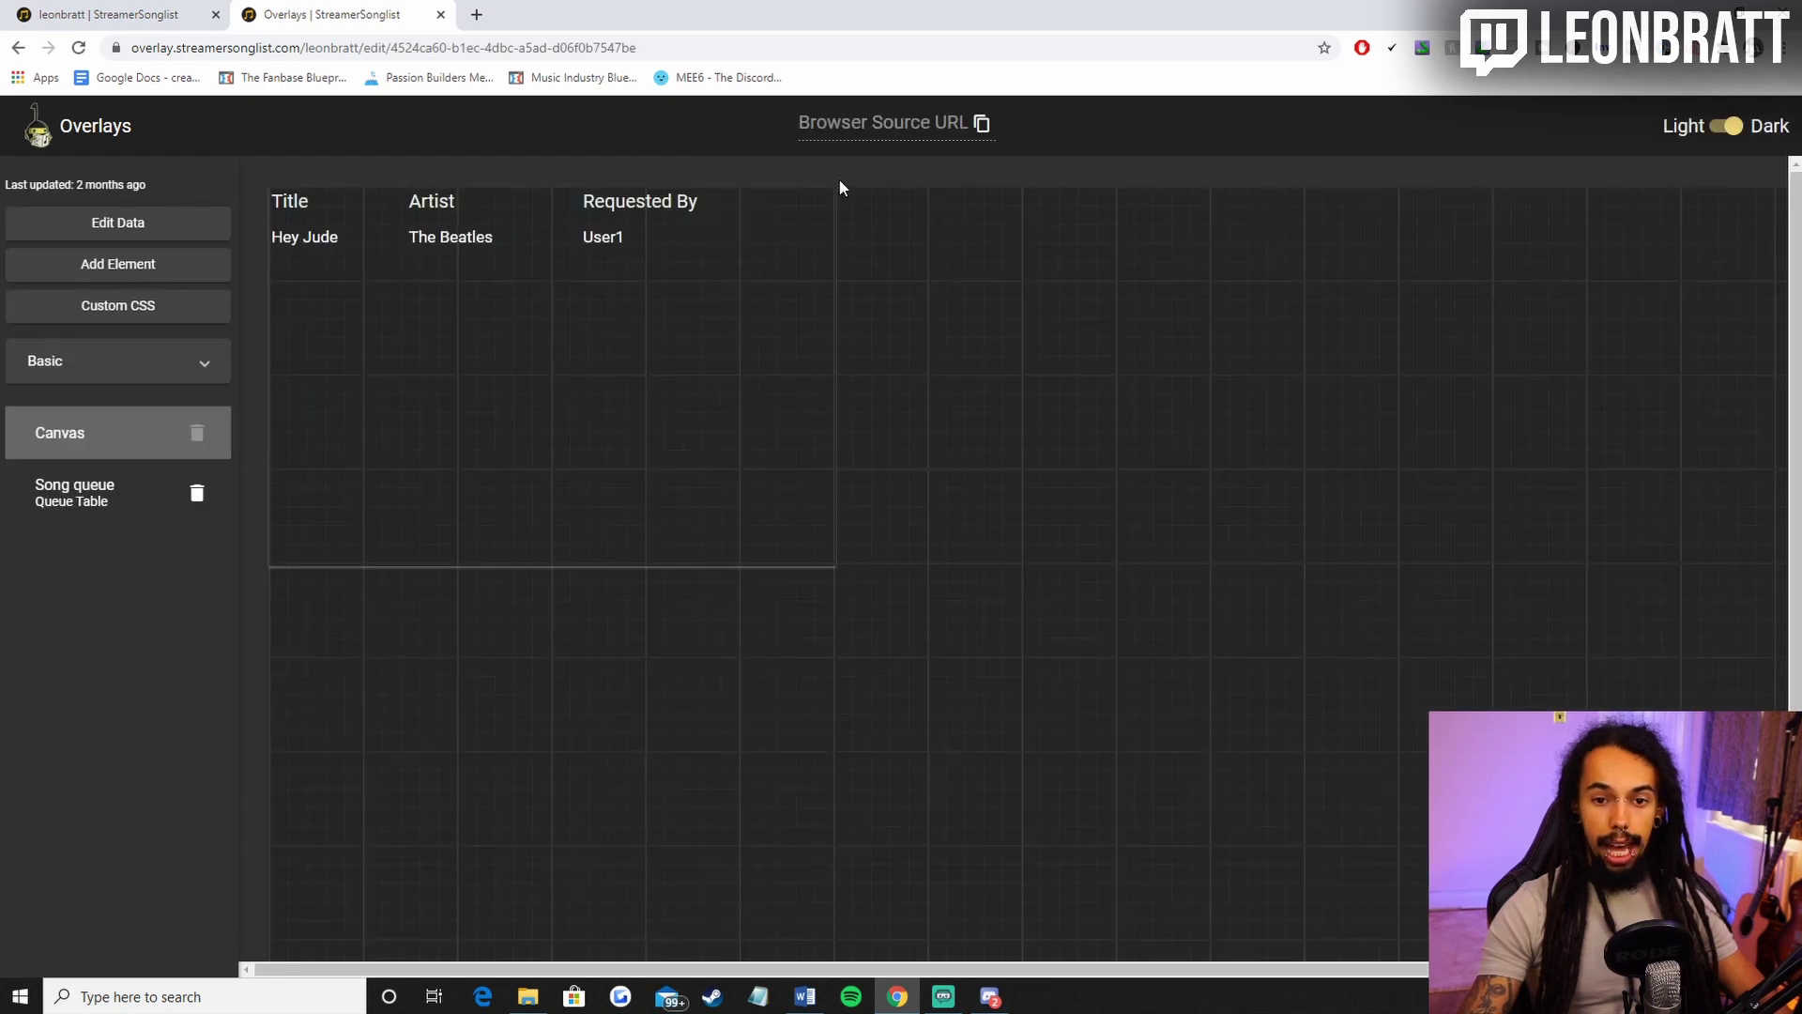